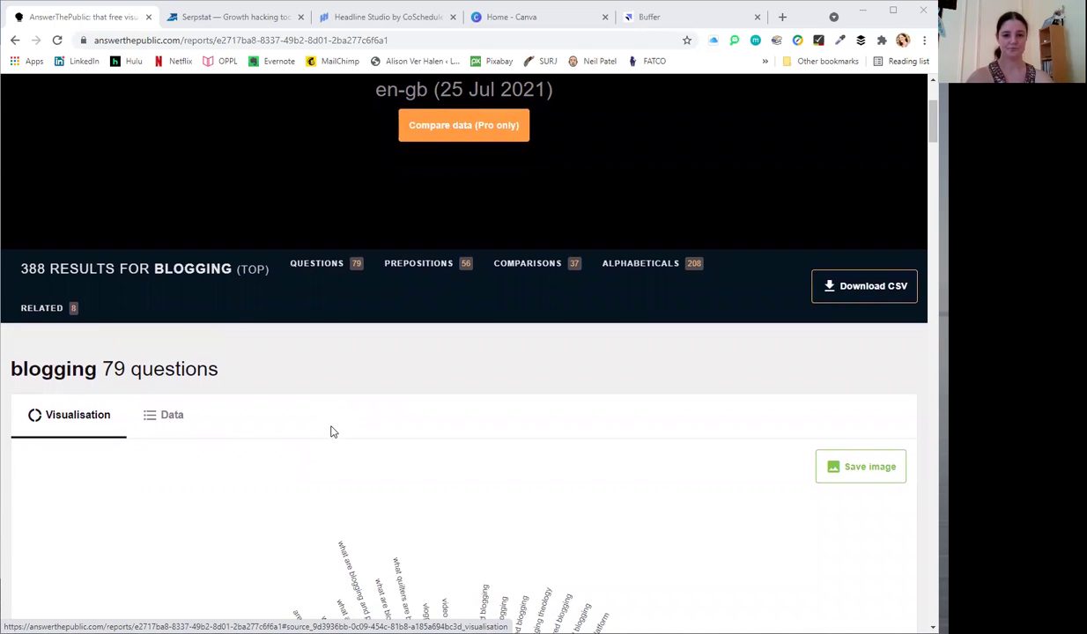
Step: Examine the visual map of questions people ask about blogging
scroll(332, 432, up, 2)
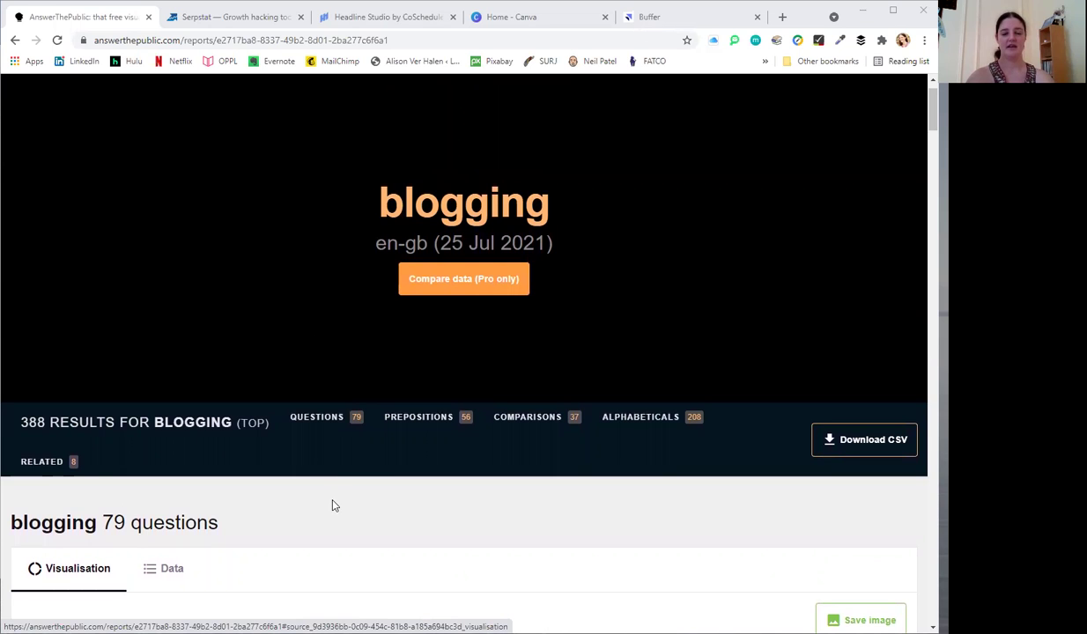
scroll(334, 506, down, 1)
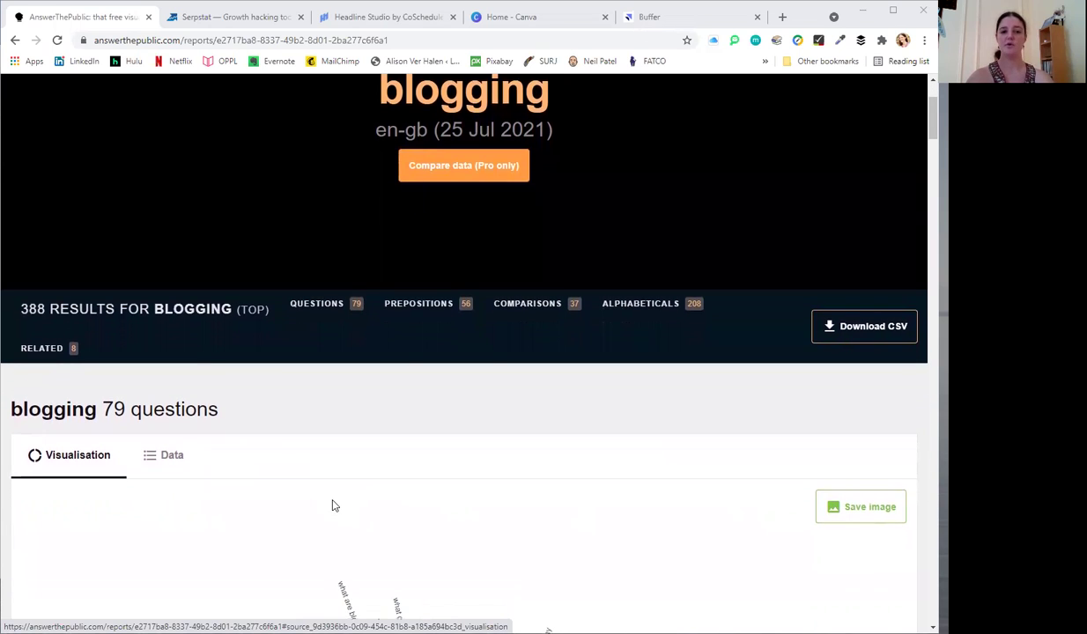
scroll(334, 506, down, 2)
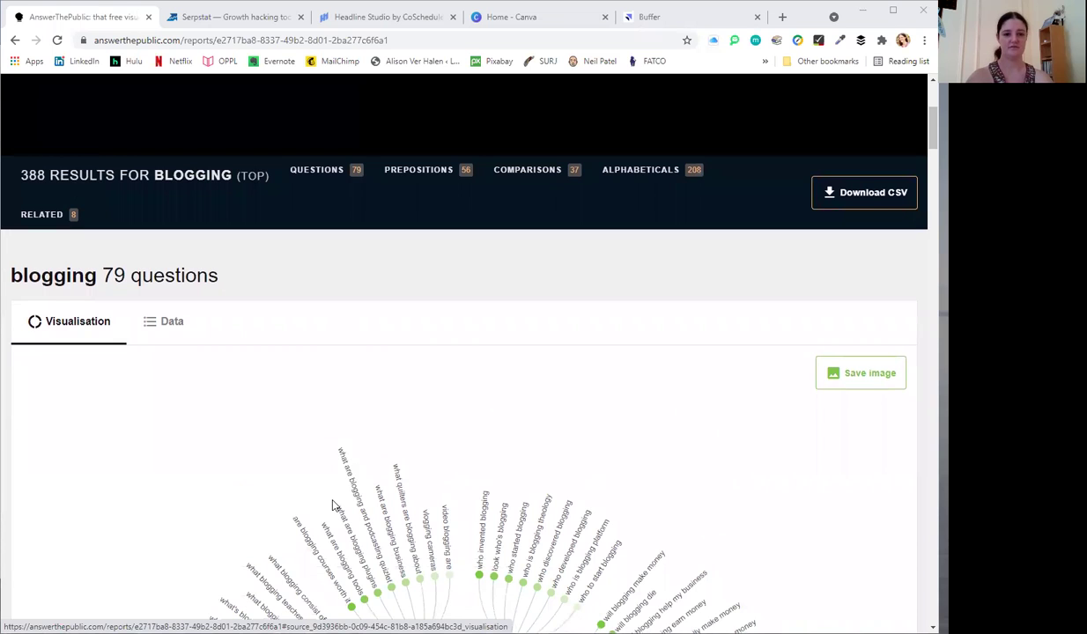
scroll(334, 506, down, 2)
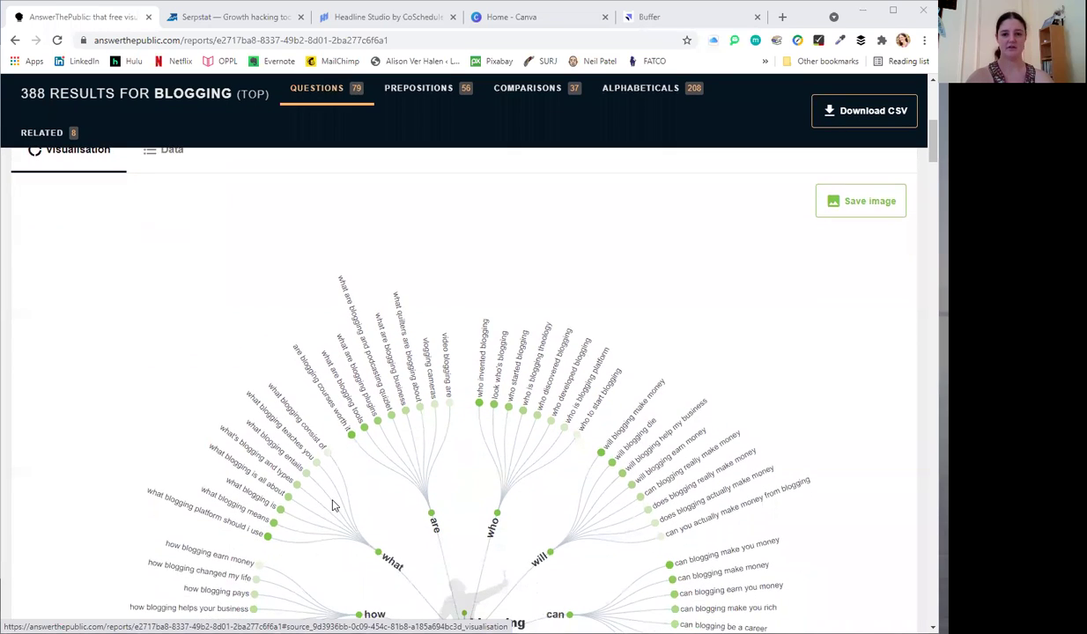
scroll(334, 505, down, 3)
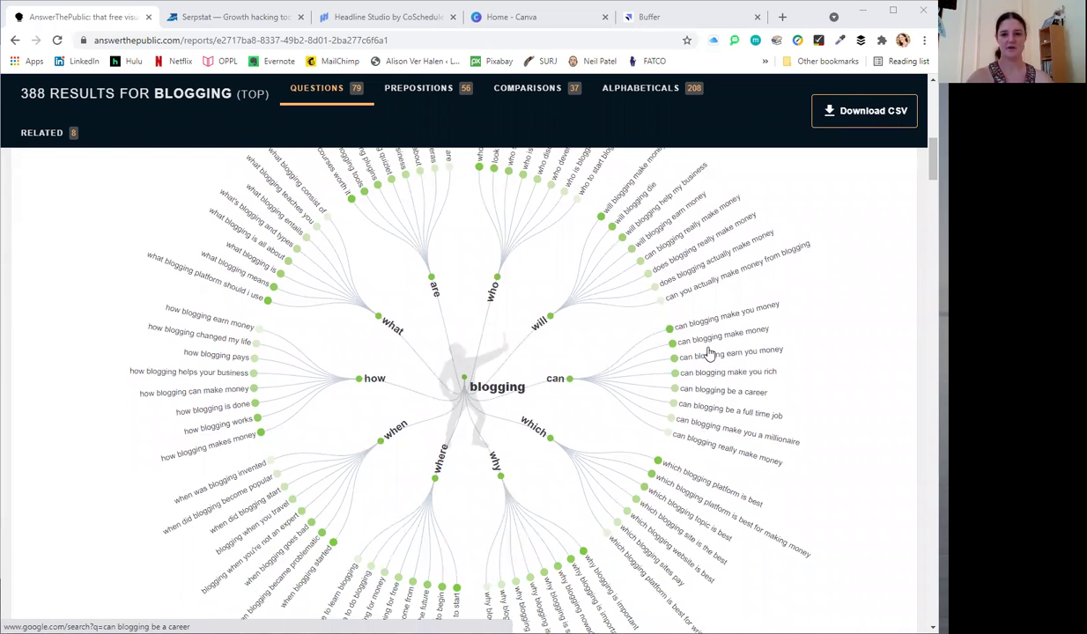
Step: Show the blogging questions as data lists and review the groups from "are" through "will"
scroll(352, 333, up, 4)
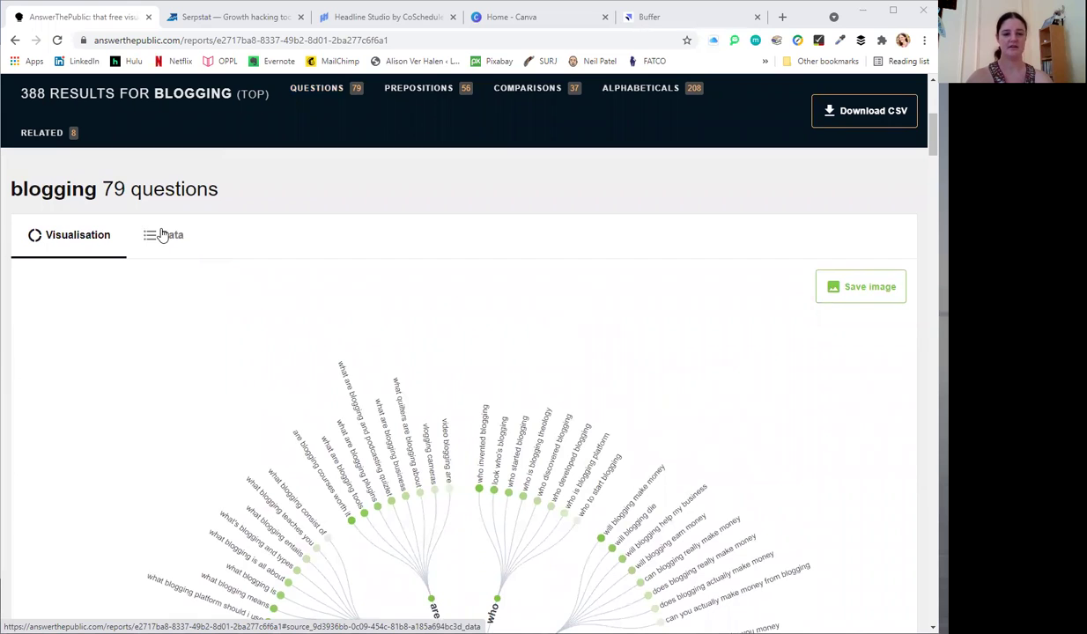
click(162, 236)
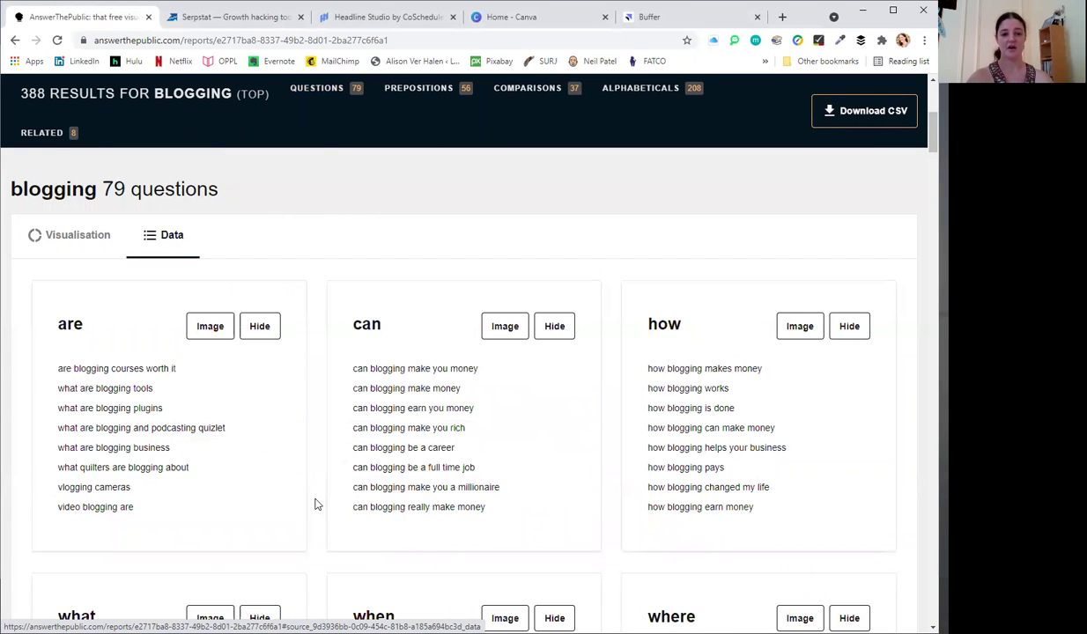
scroll(317, 505, down, 1)
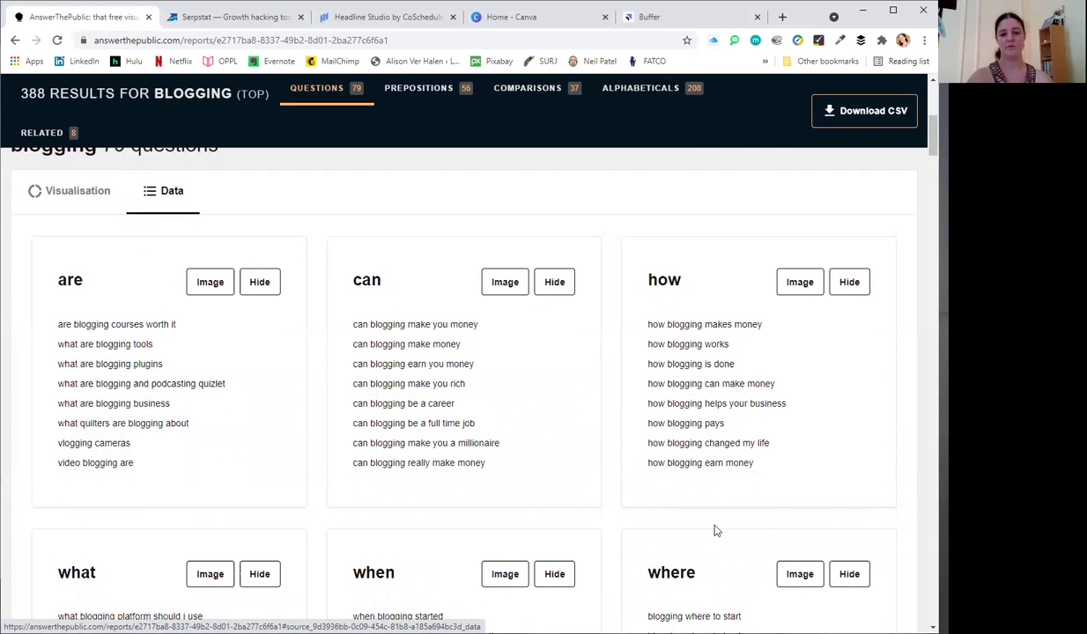
scroll(314, 562, down, 4)
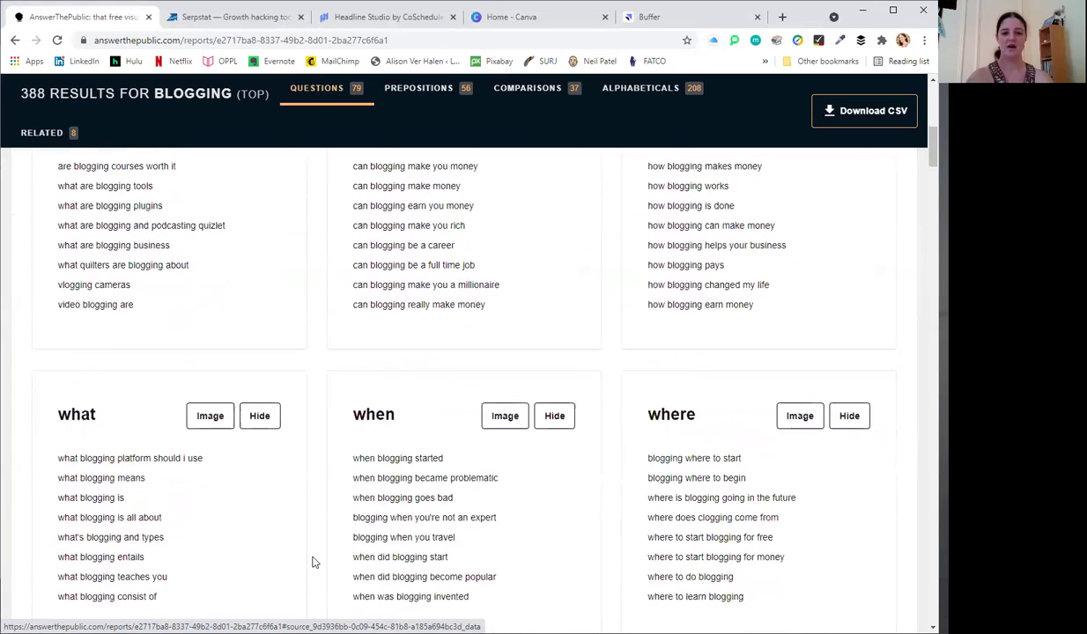
scroll(314, 563, down, 4)
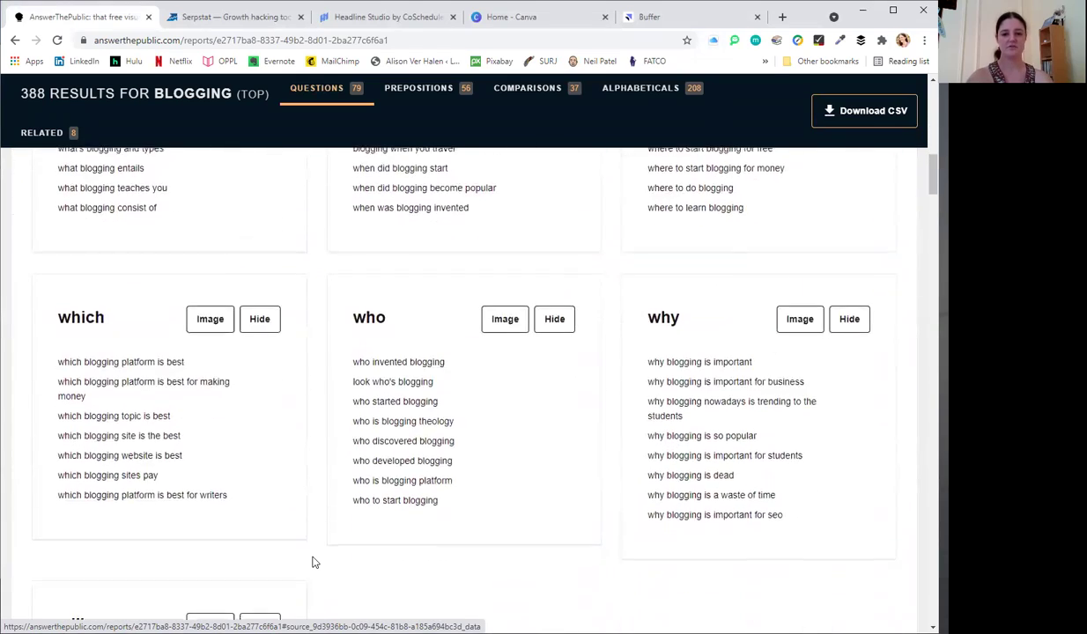
scroll(315, 562, down, 3)
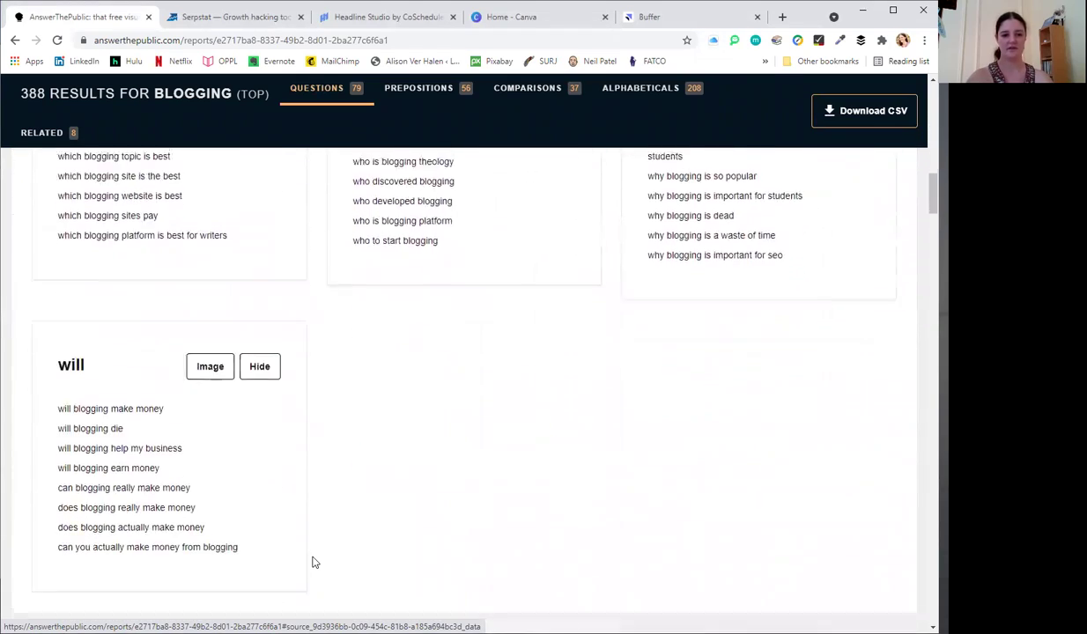
scroll(314, 562, down, 1)
scroll(312, 560, up, 1)
scroll(313, 560, down, 2)
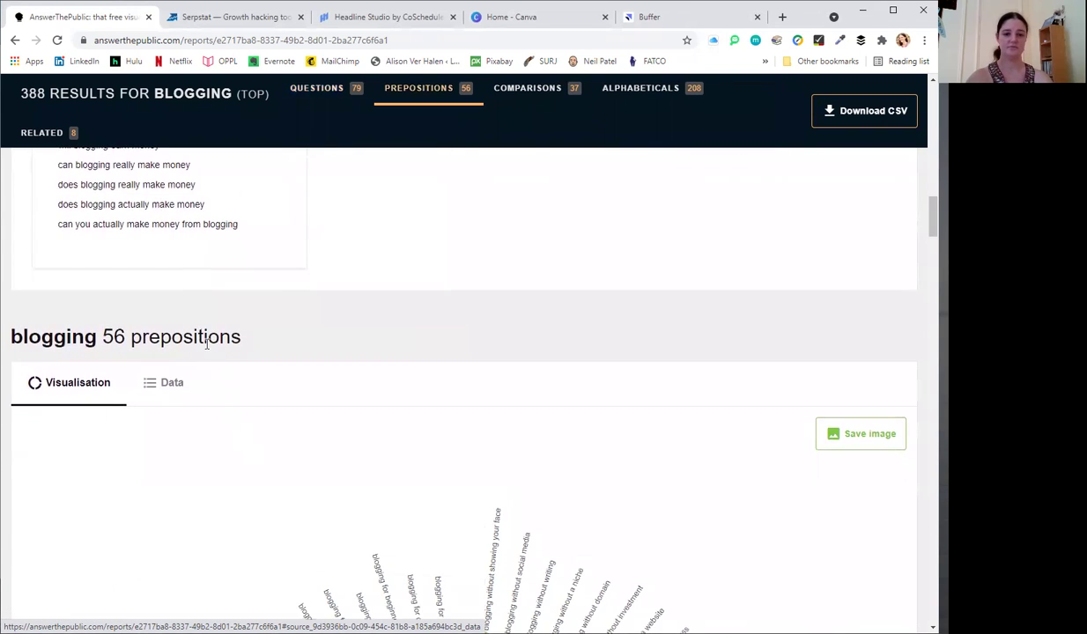
Step: Examine the blogging prepositions chart and show it as data lists
scroll(238, 403, down, 4)
scroll(238, 403, down, 3)
scroll(238, 406, up, 6)
click(170, 308)
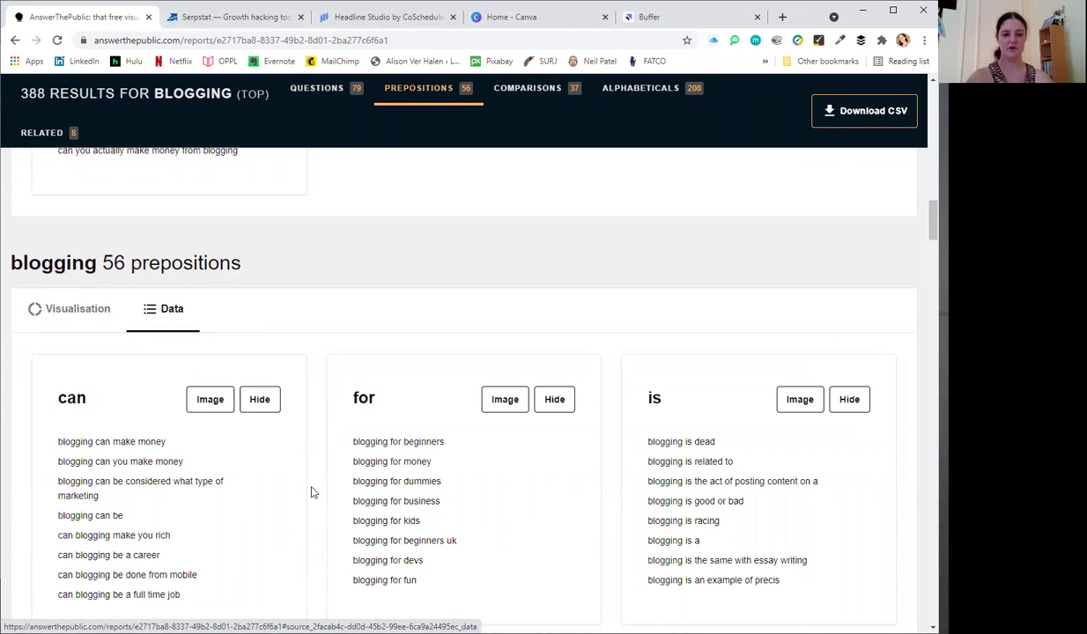
scroll(311, 492, down, 1)
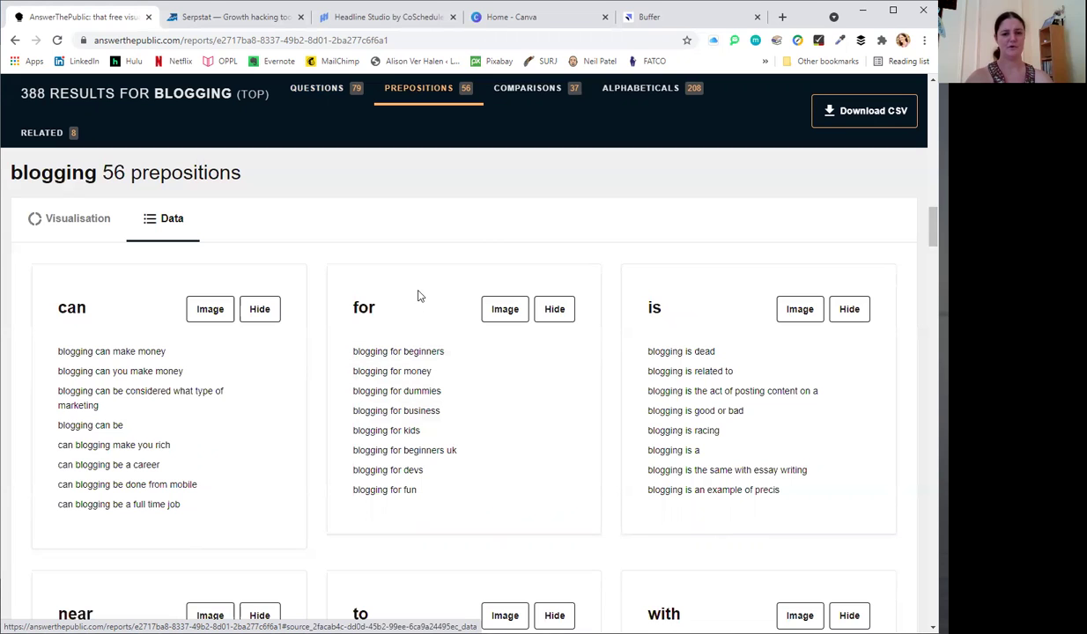
Step: Switch to Serpstat and look up the keyword "blogging for beginners" on google.com
click(238, 17)
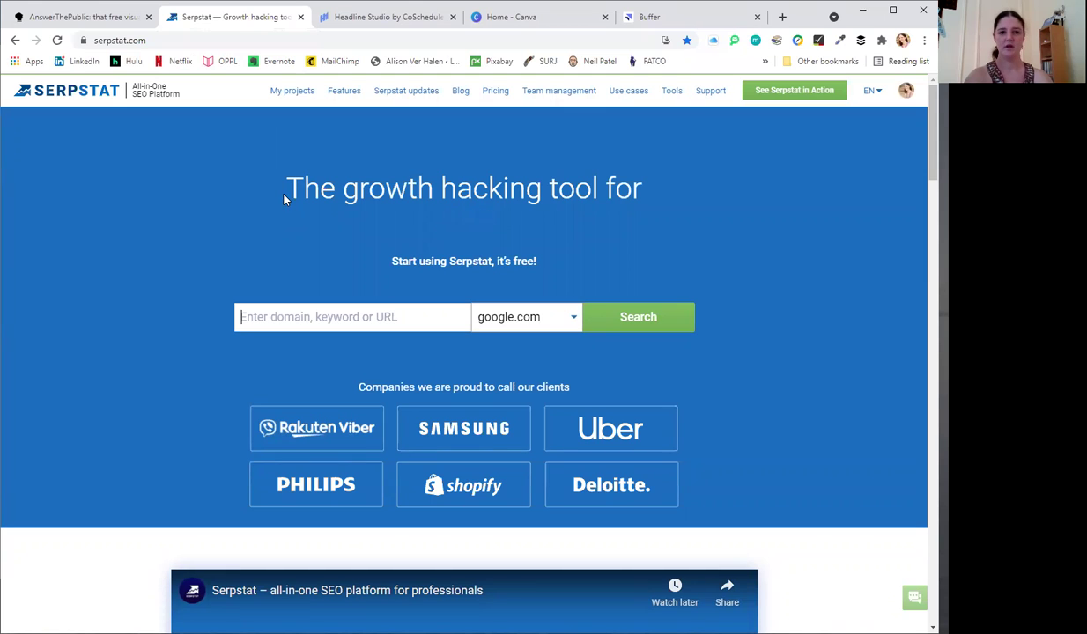
text(b)
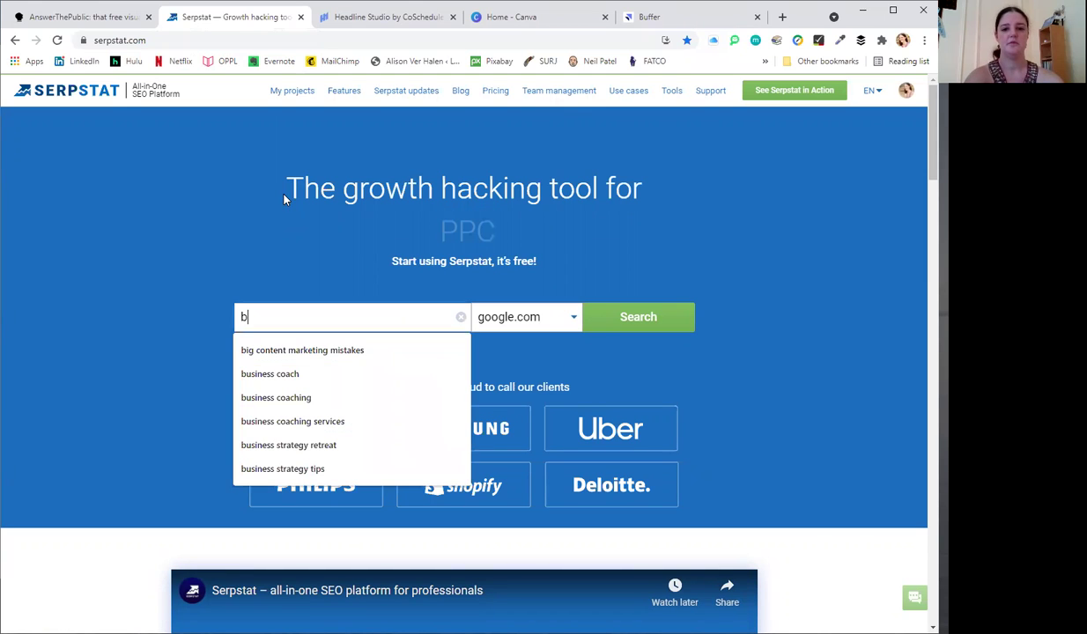
text(logging for beginners)
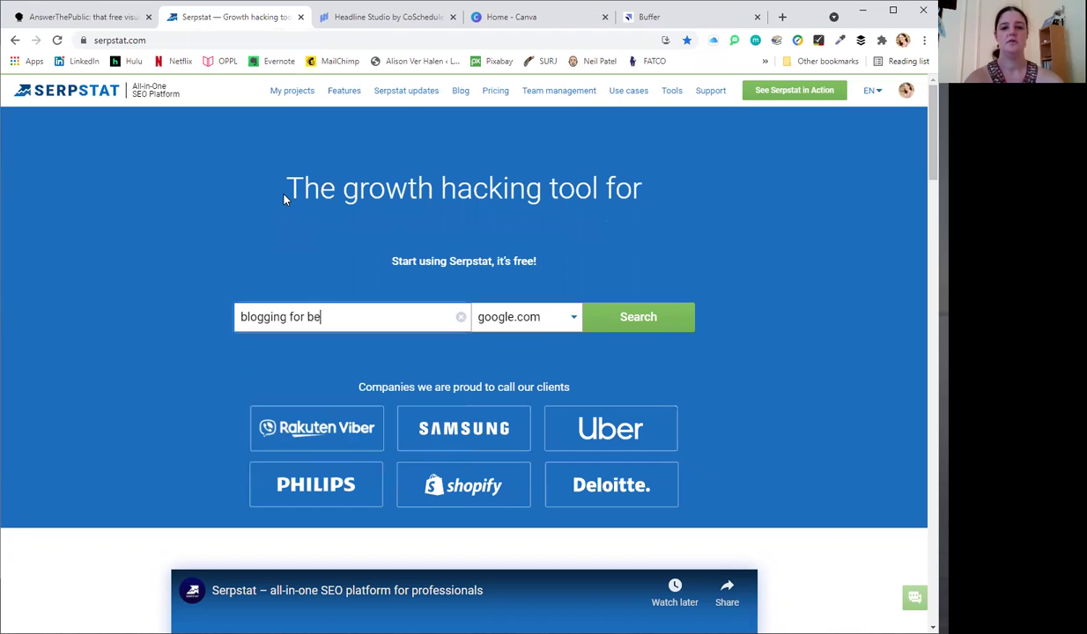
key(Return)
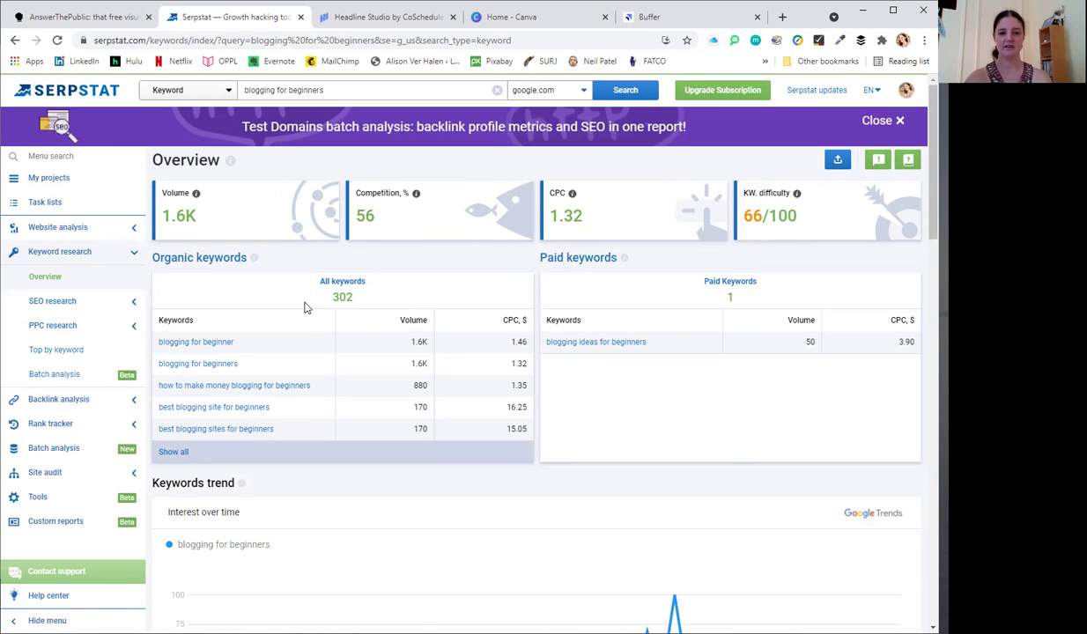
Step: Open the overview of the organic keyword "how to make money blogging for beginners" and examine its trend, competing domains and competitors graph
click(219, 388)
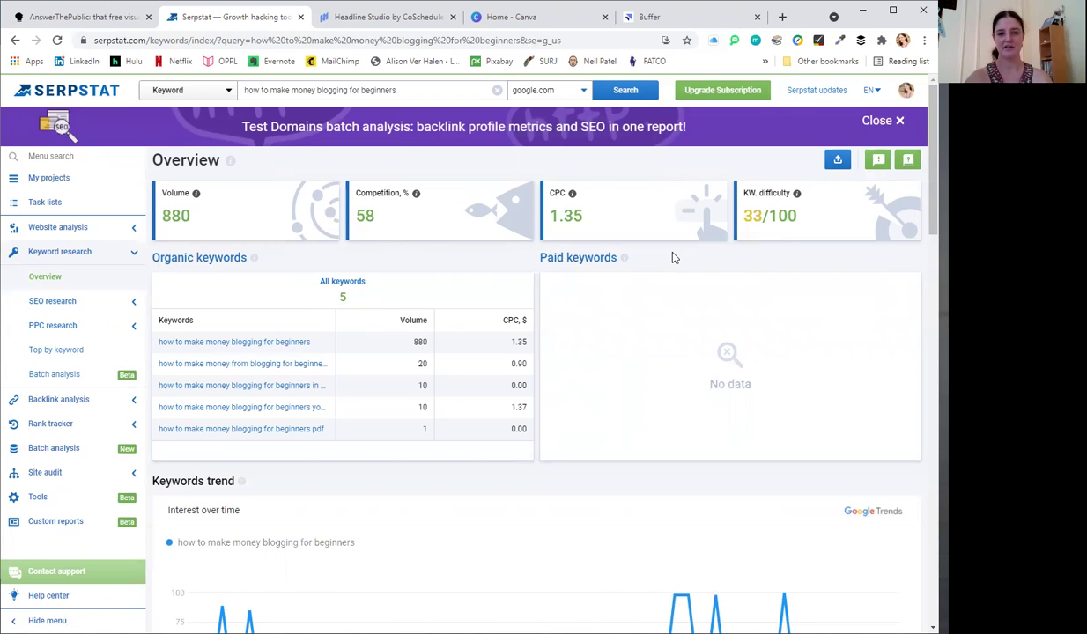
scroll(506, 482, down, 3)
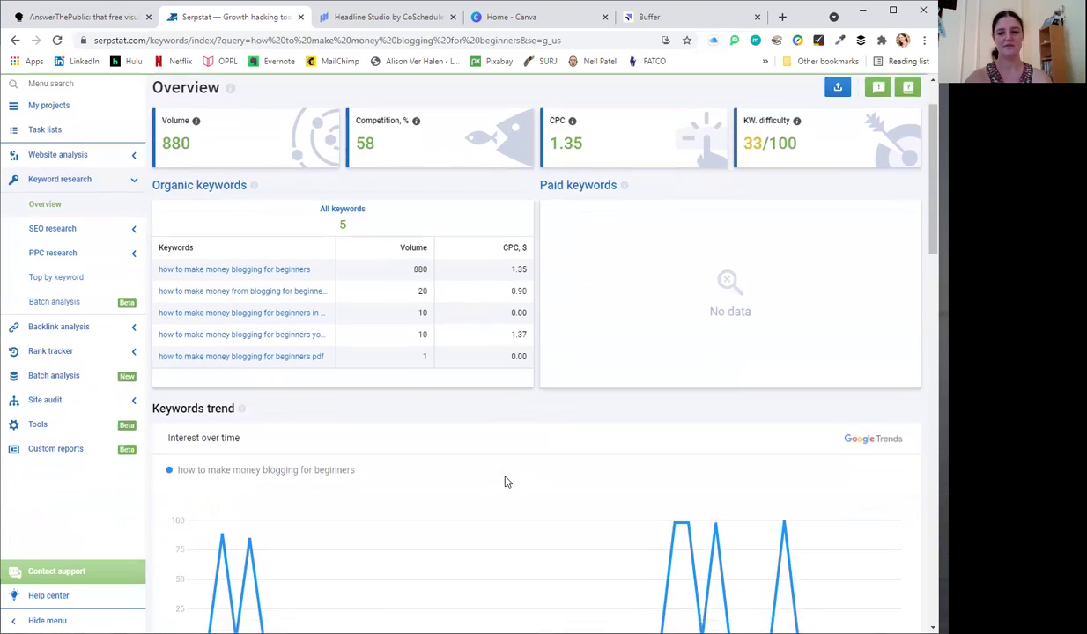
scroll(506, 482, down, 2)
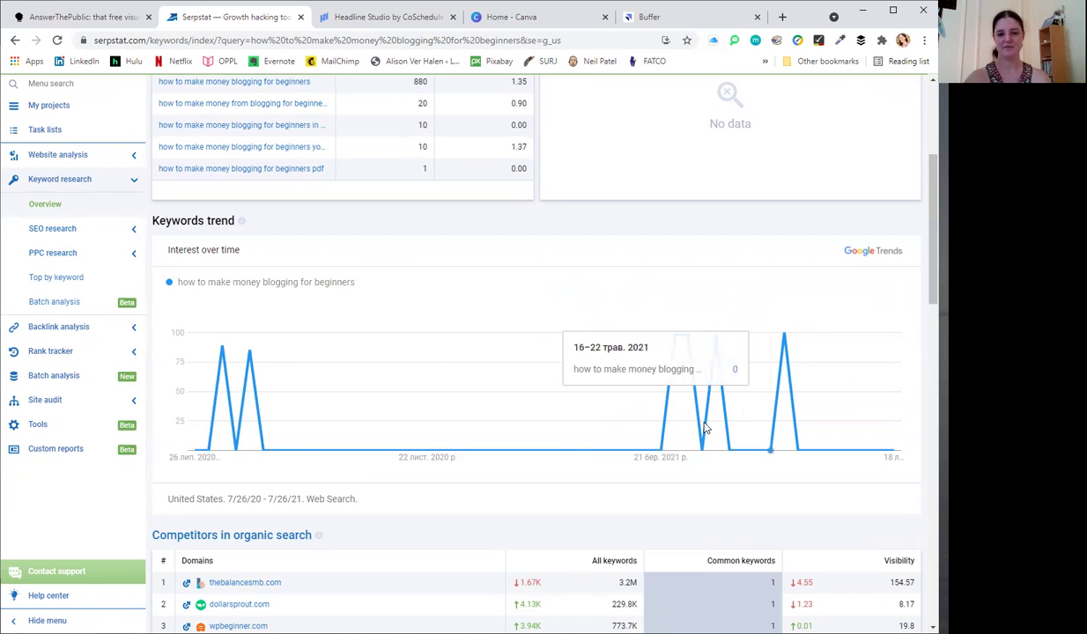
scroll(622, 457, down, 3)
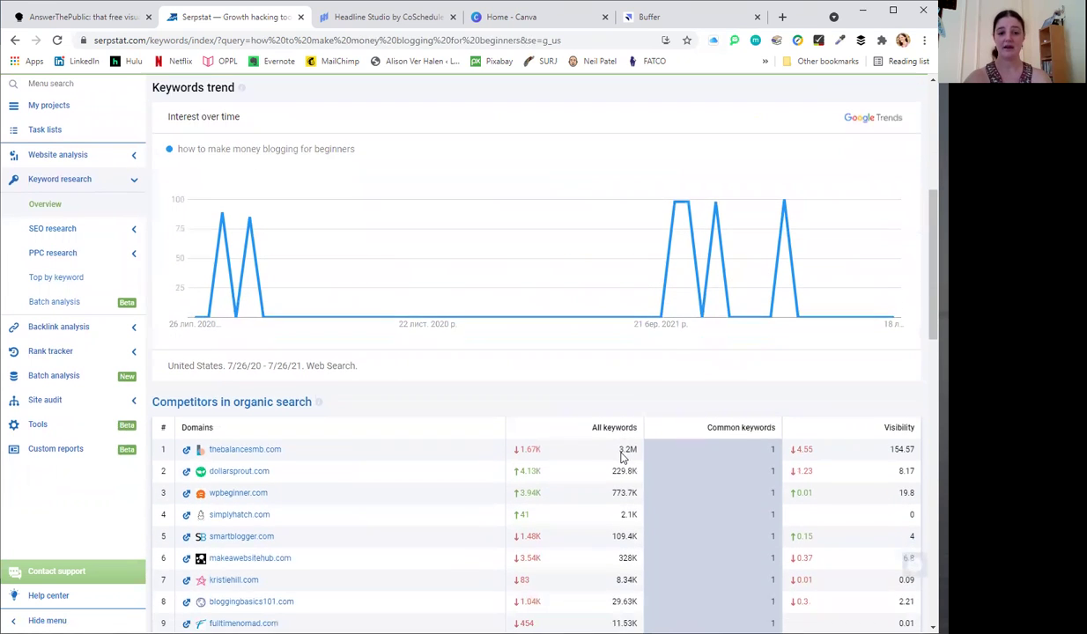
scroll(621, 457, down, 2)
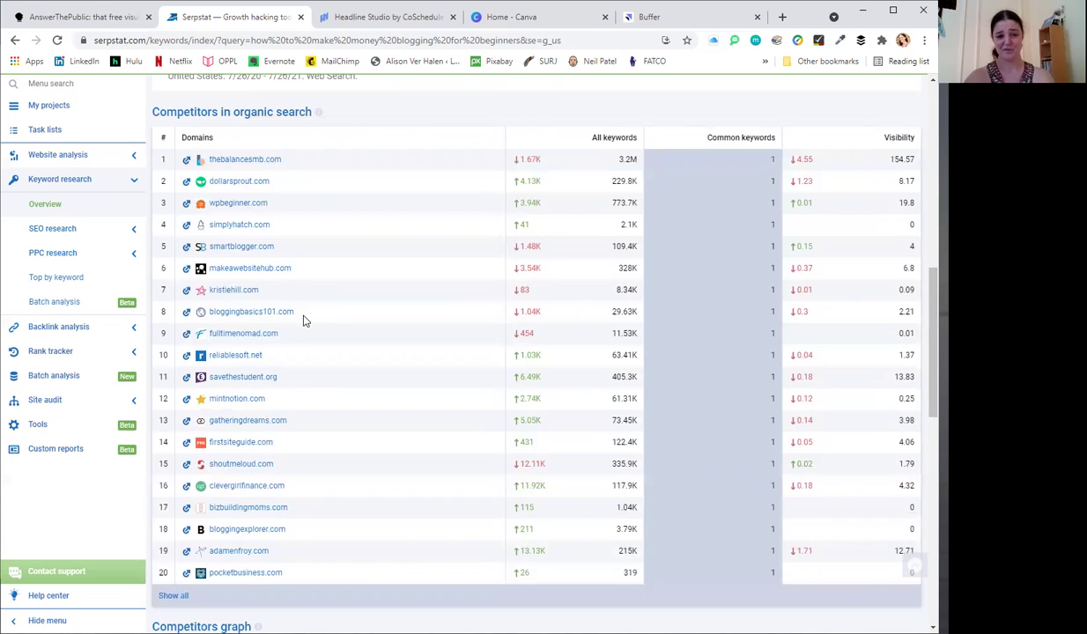
scroll(304, 365, down, 1)
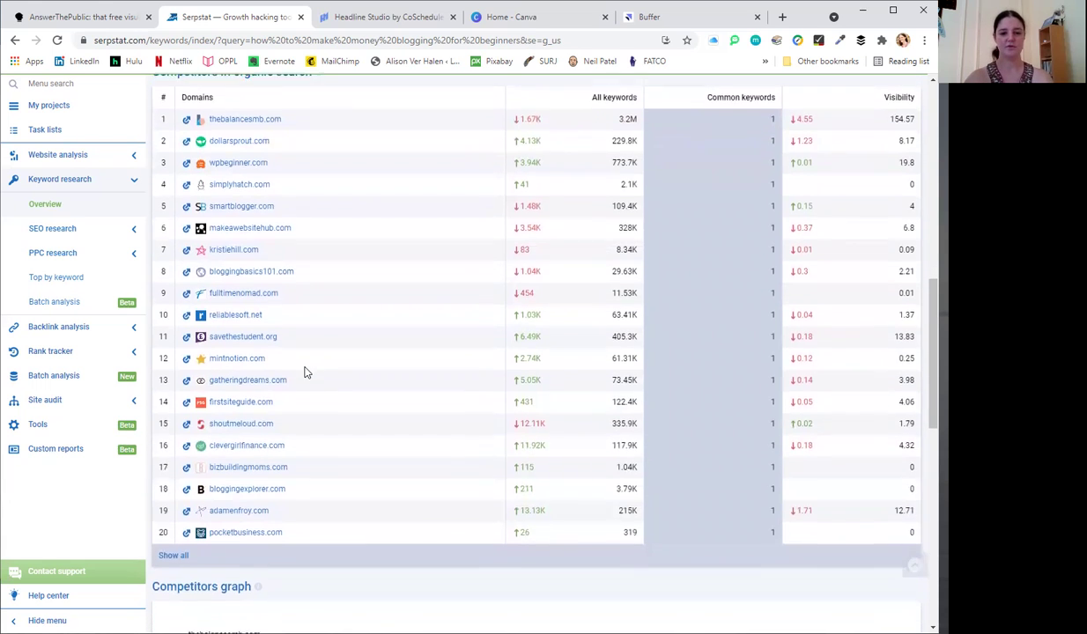
scroll(304, 371, down, 1)
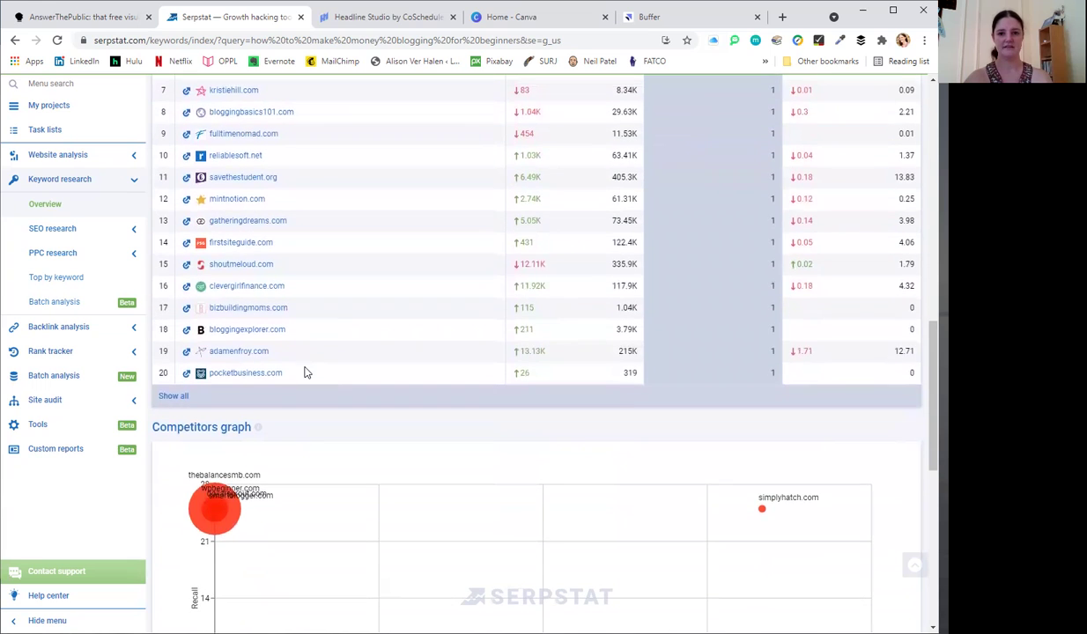
scroll(304, 371, up, 2)
scroll(304, 371, up, 4)
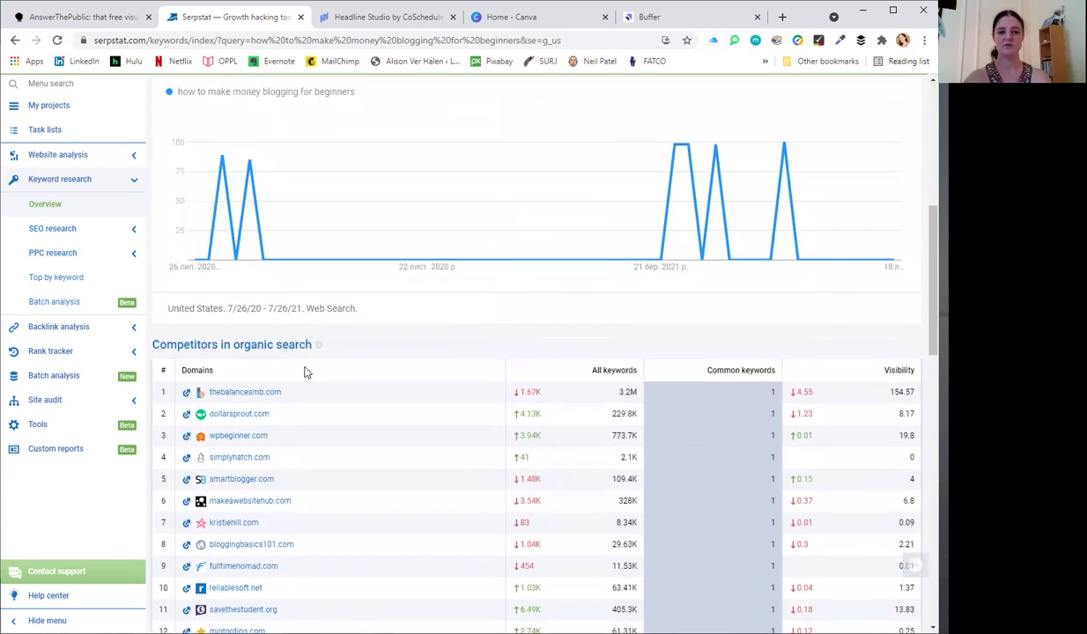
scroll(304, 371, up, 3)
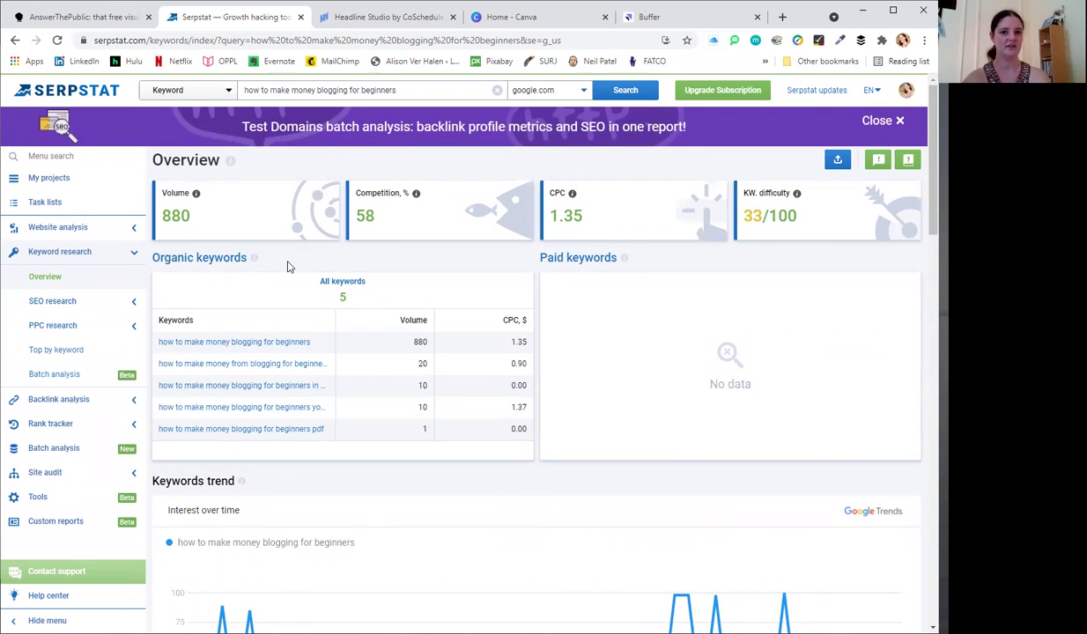
Step: Look through the tools offered under Website analysis, Backlink analysis and Site audit
click(70, 230)
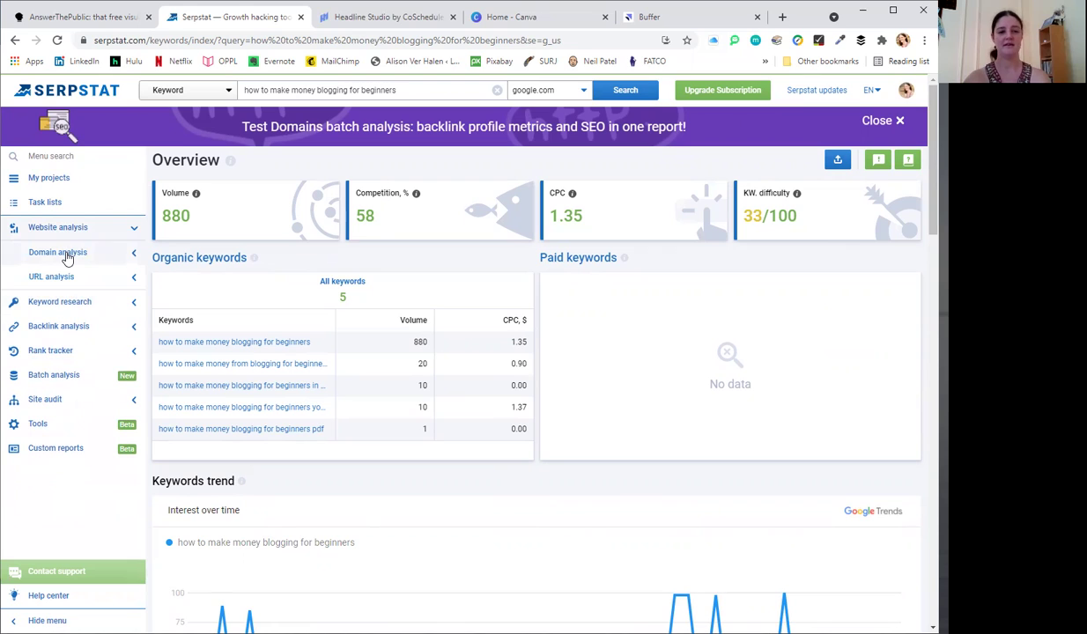
click(66, 331)
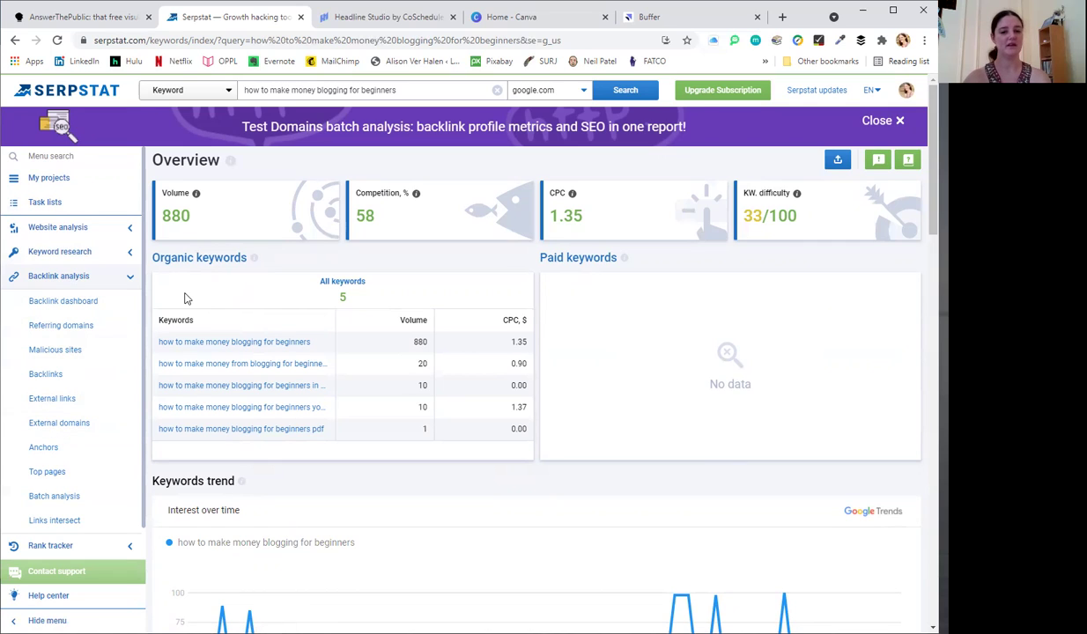
click(105, 288)
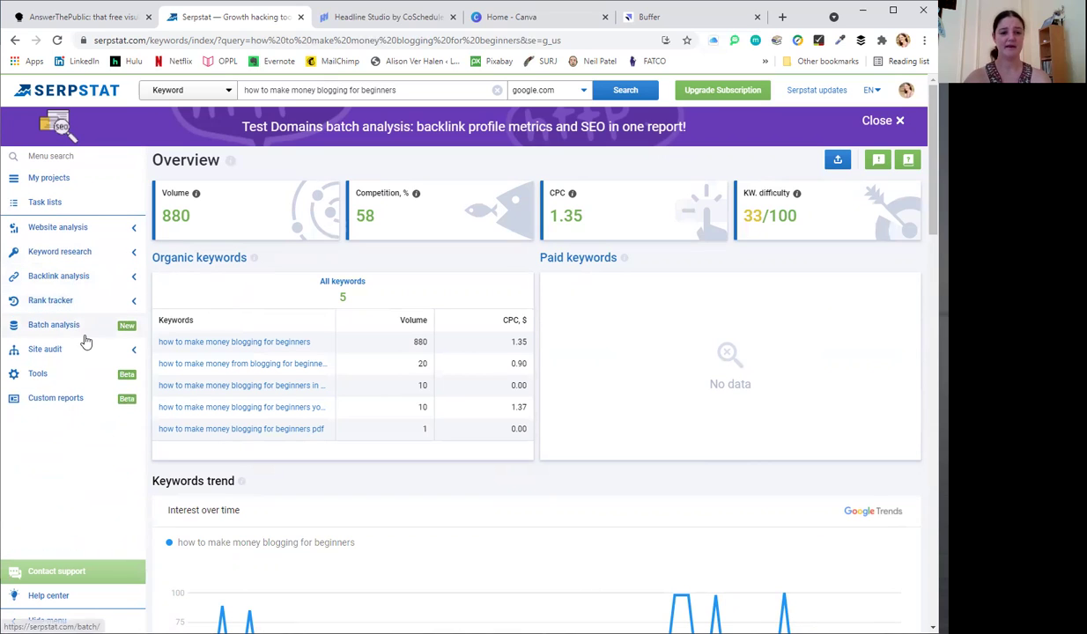
click(82, 354)
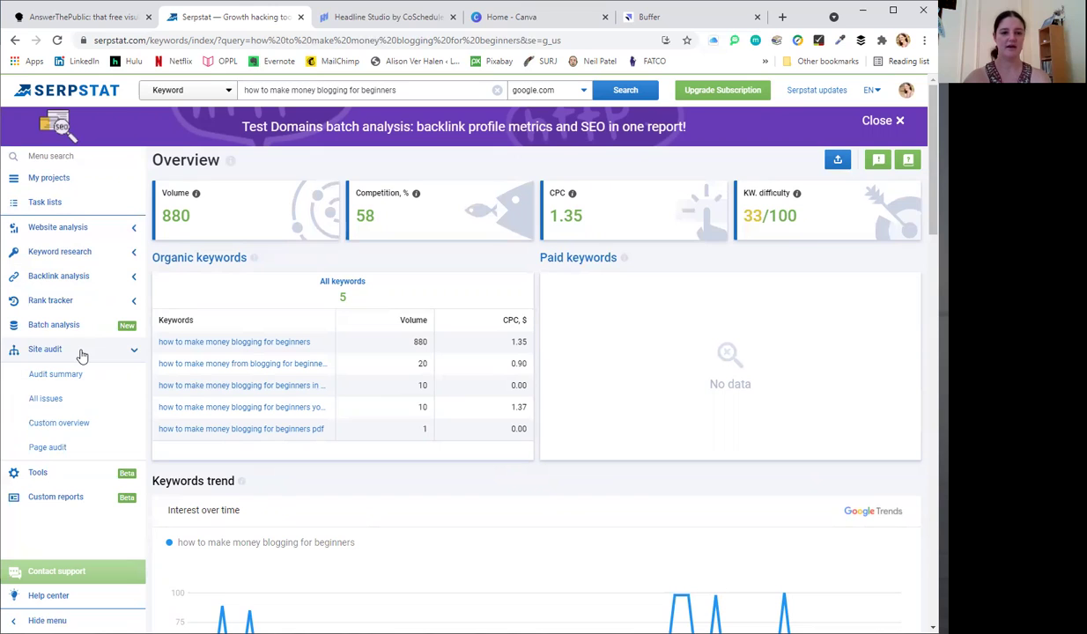
click(81, 351)
click(85, 232)
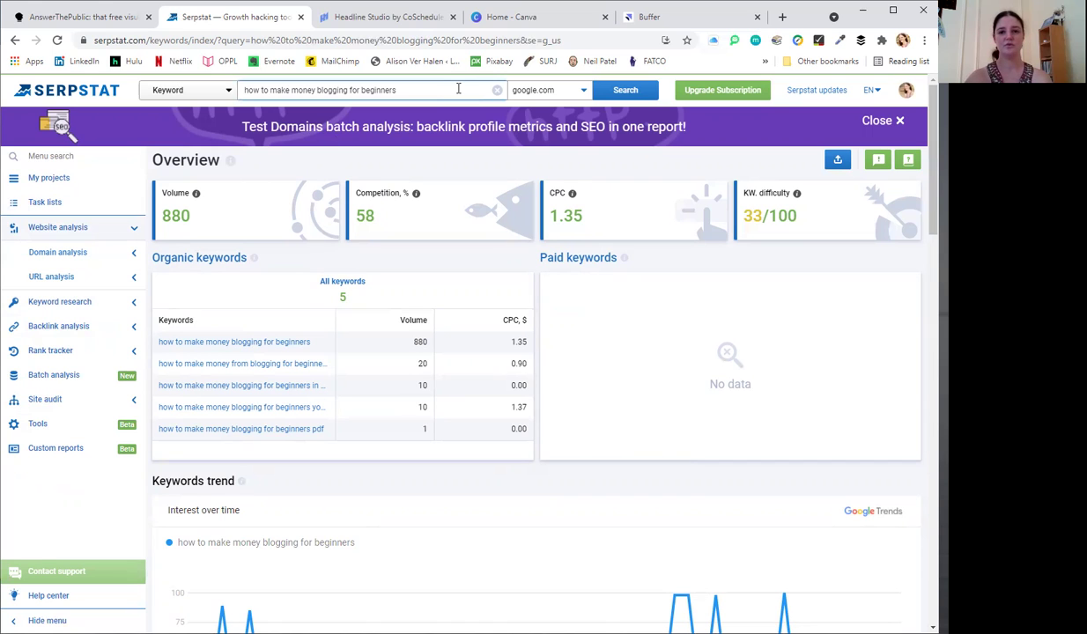
Step: Switch to Canva and look over the suggested design types and existing designs on its home page
click(533, 17)
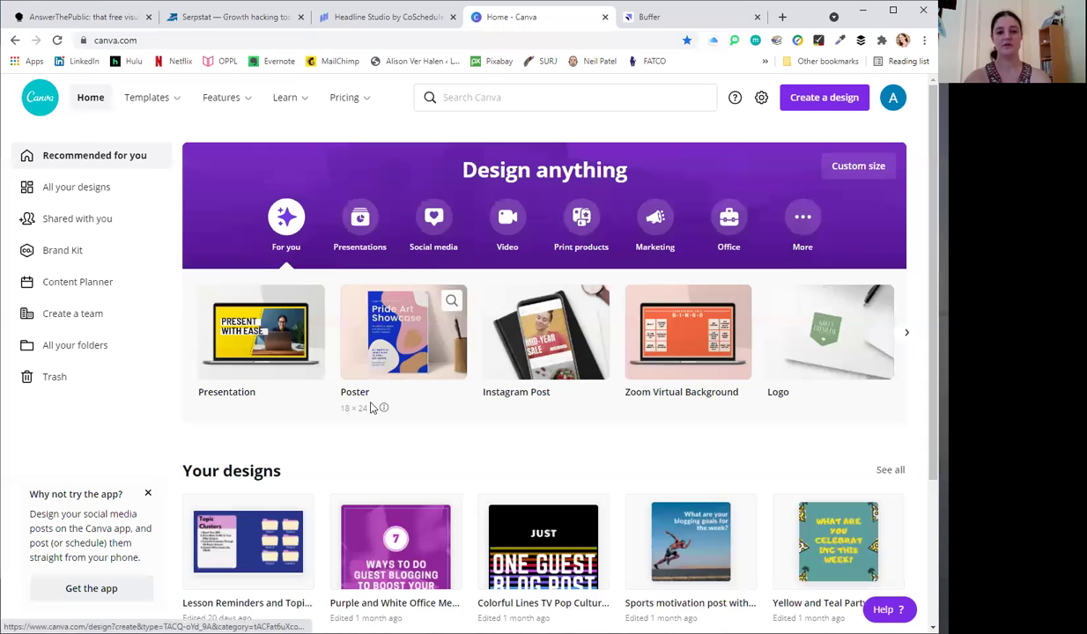
scroll(373, 409, down, 2)
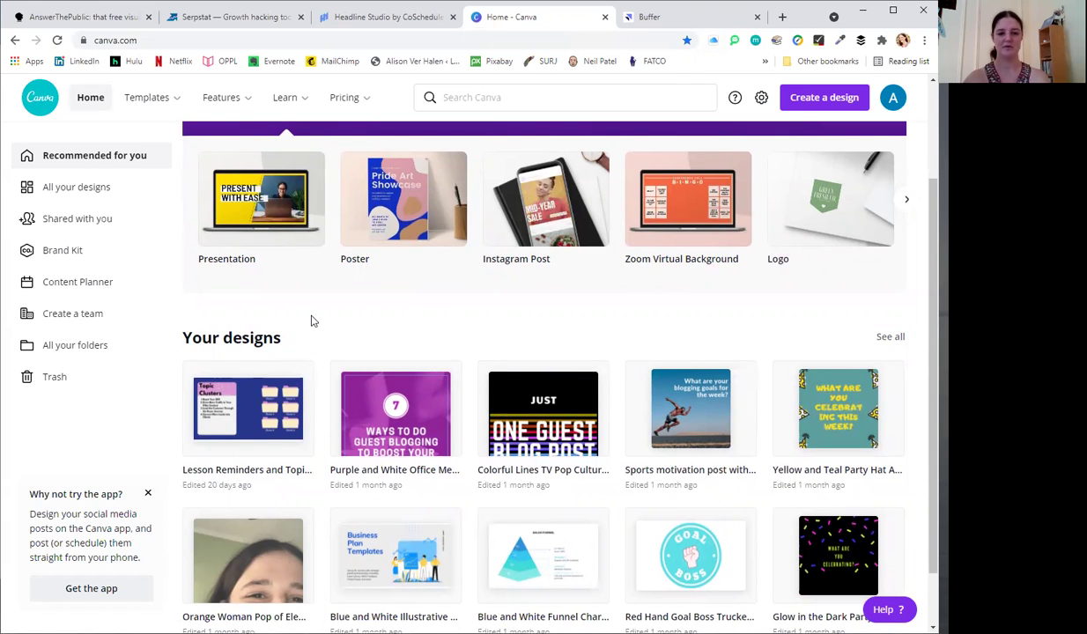
scroll(311, 316, up, 1)
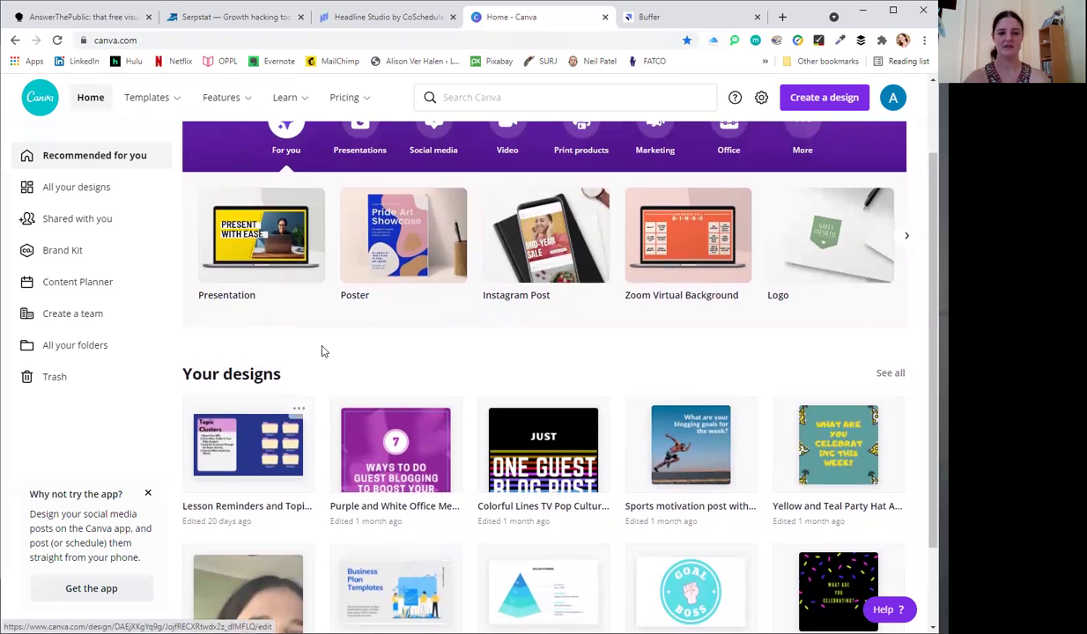
scroll(322, 349, up, 2)
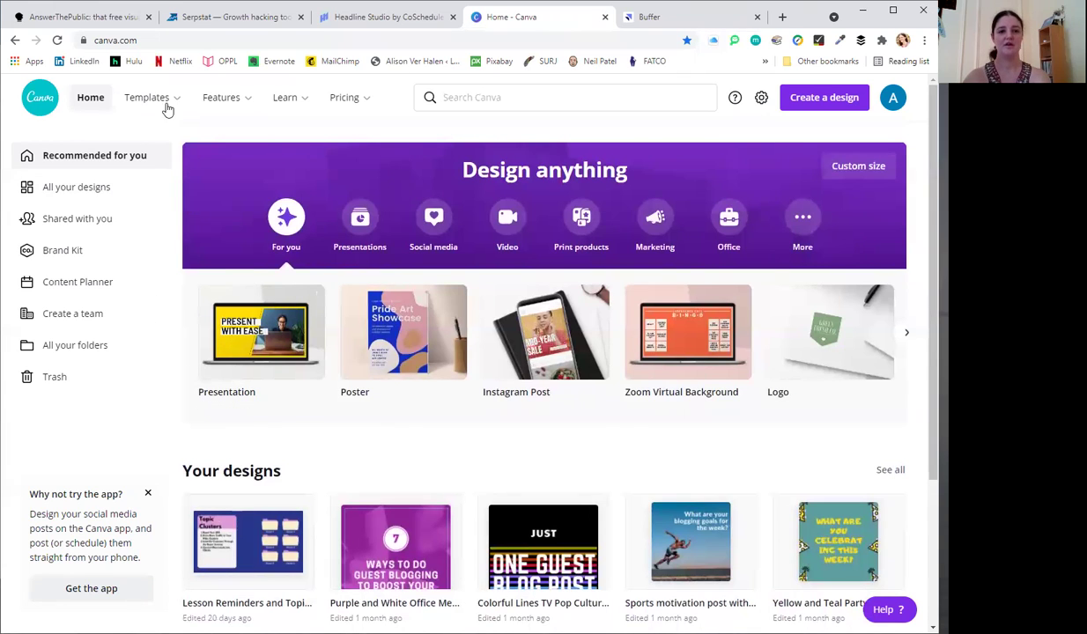
mouse_move(165, 104)
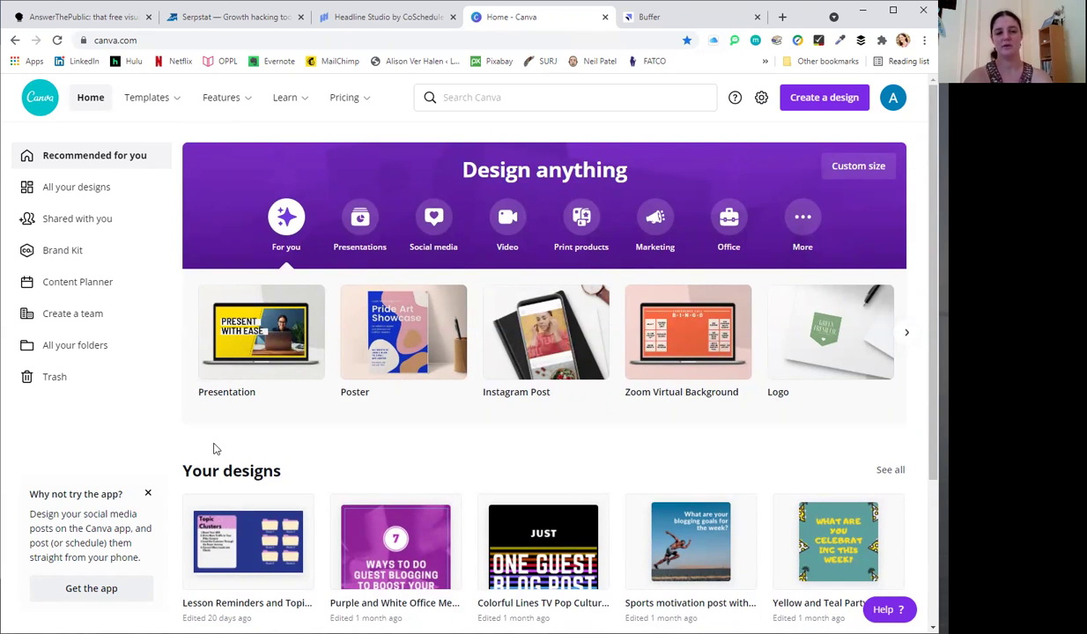
scroll(267, 455, down, 1)
scroll(267, 455, up, 1)
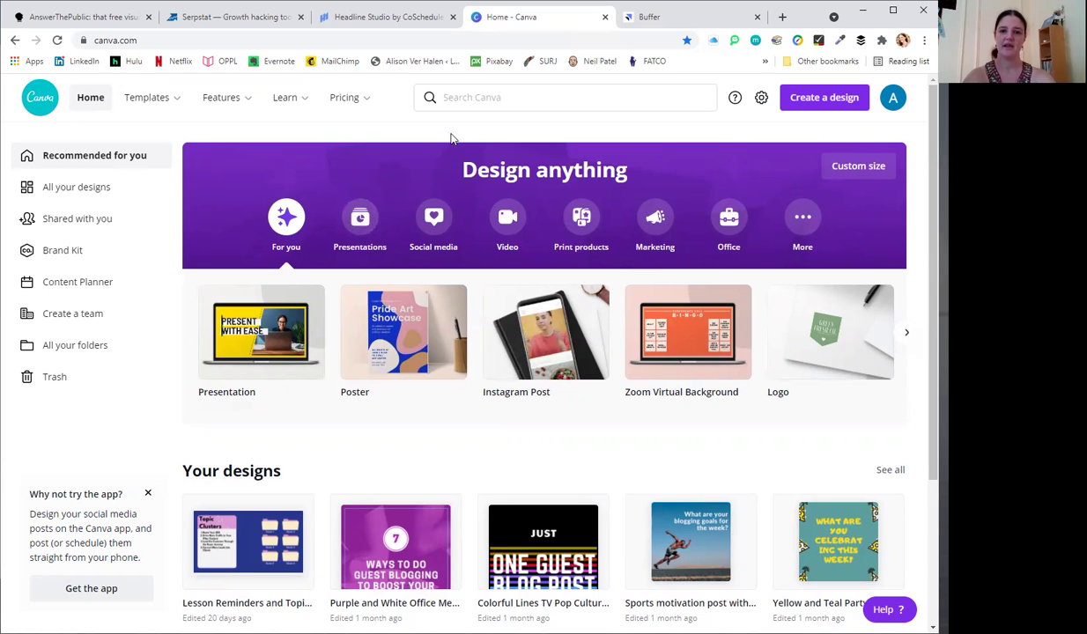
Step: Switch to Headline Studio, dismiss the recommendation survey and look through the recent headlines in the history
click(399, 20)
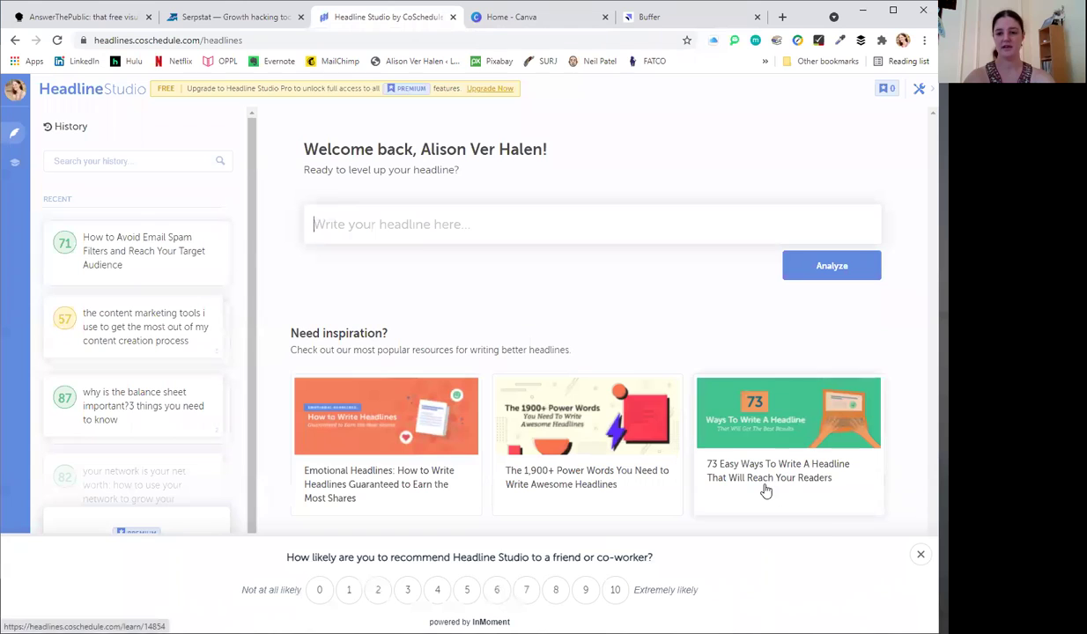
click(908, 556)
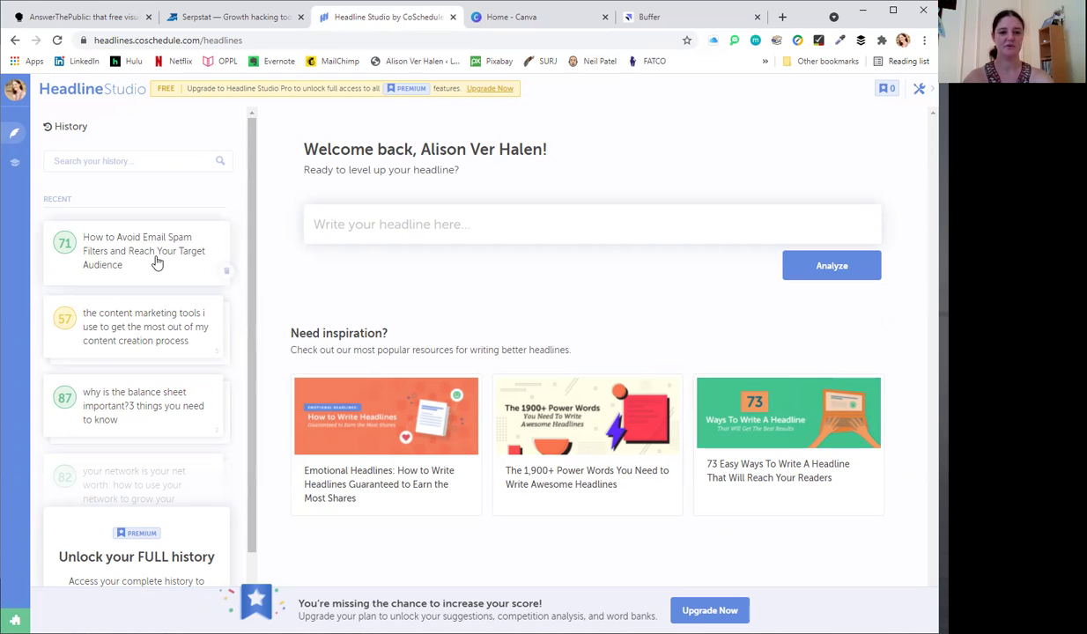
scroll(133, 369, down, 2)
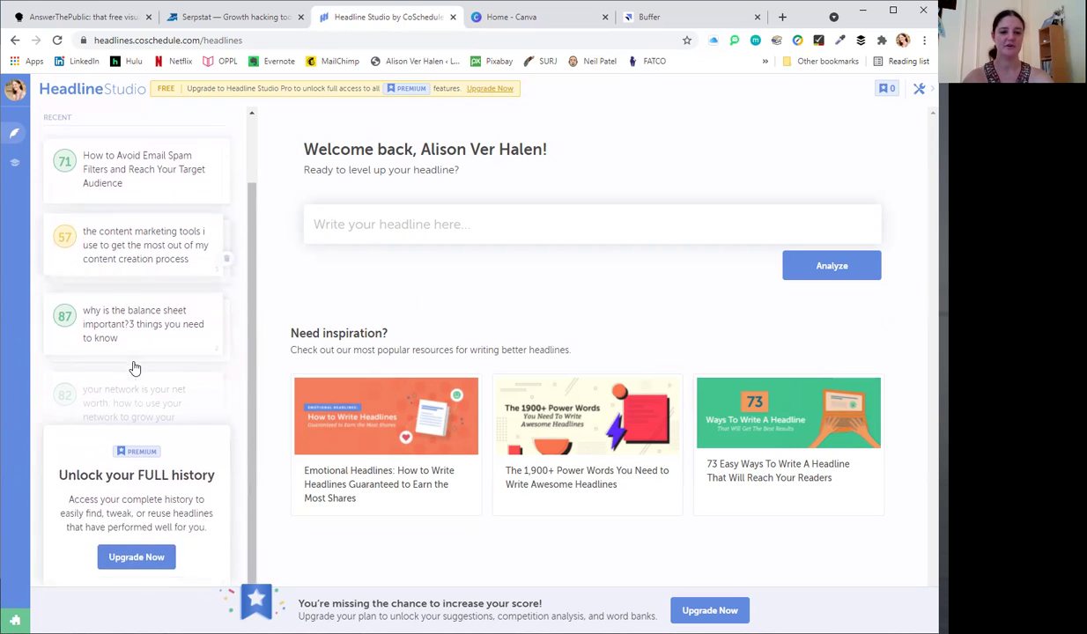
scroll(133, 367, up, 1)
scroll(134, 378, down, 1)
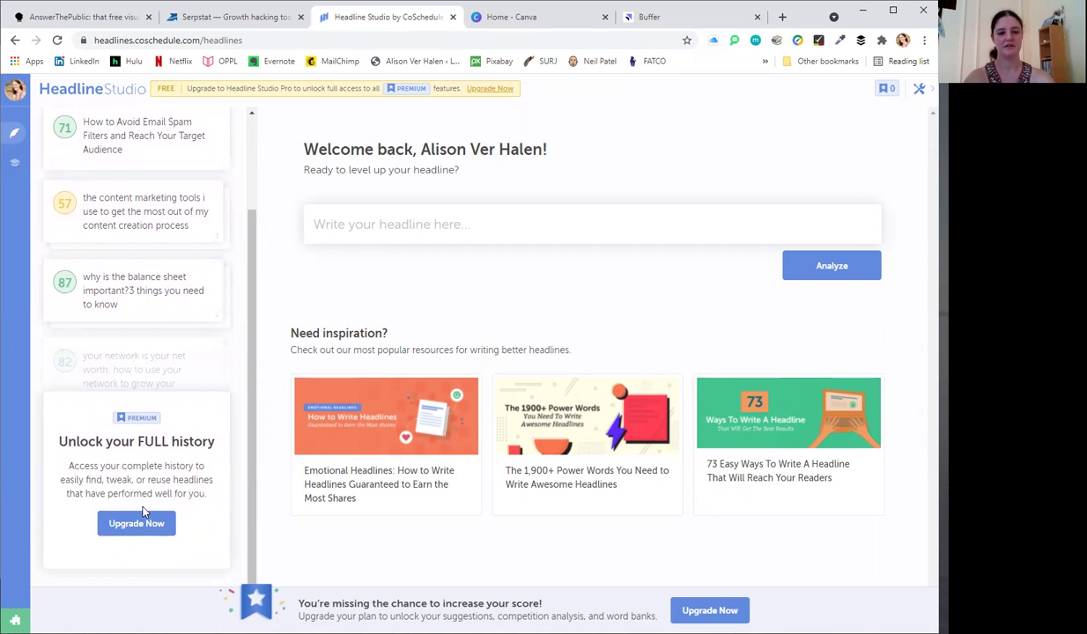
scroll(194, 360, up, 2)
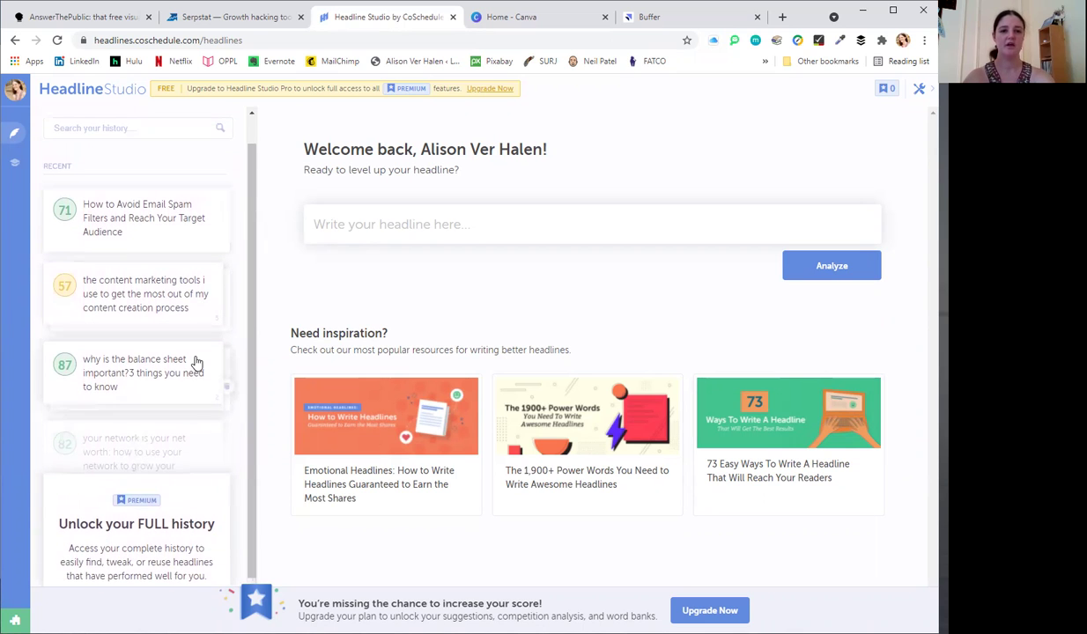
scroll(196, 363, up, 1)
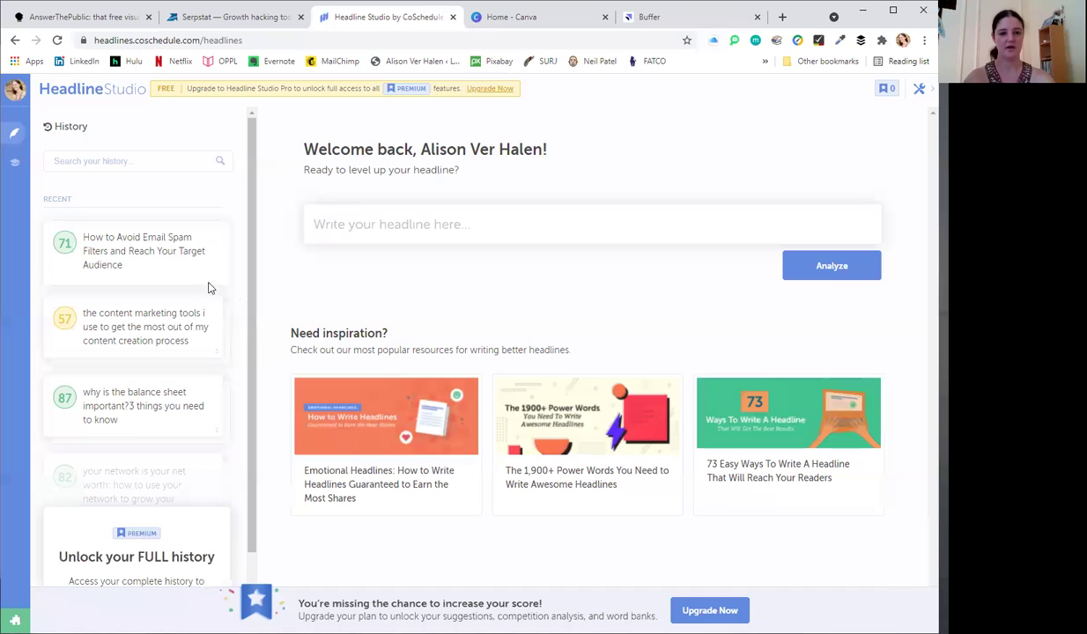
Step: Open the analysis of "How to Avoid Email Spam Filters and Reach Your Target Audience" and view its SEO Score and Headline Score
click(163, 255)
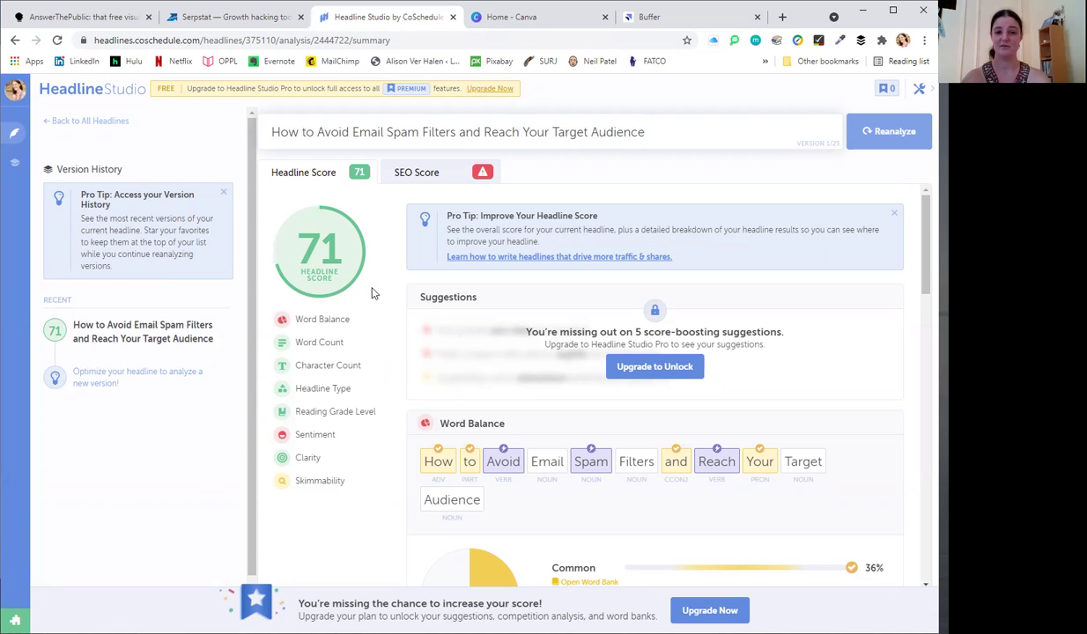
click(419, 172)
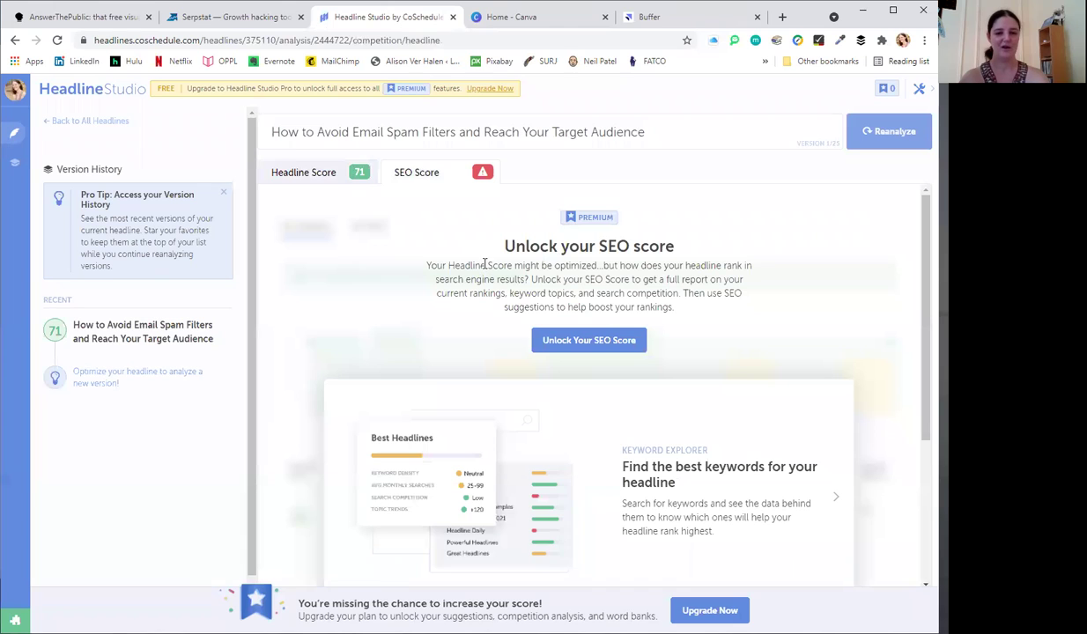
click(299, 176)
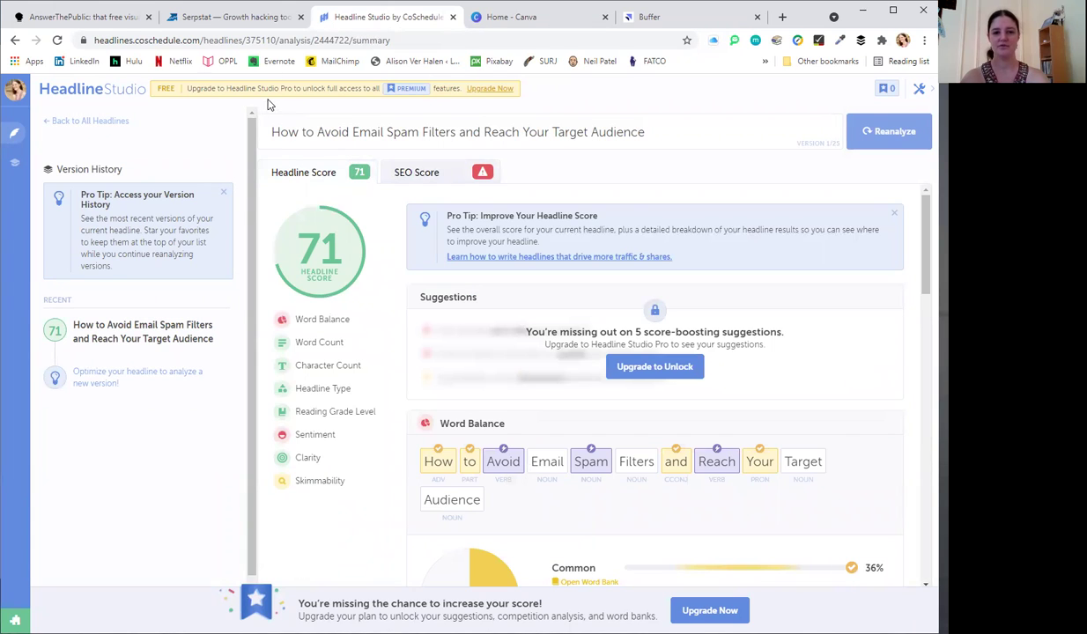
Step: Examine the headline's score breakdown, especially the word balance with its common, uncommon, emotional and power words
scroll(429, 430, down, 10)
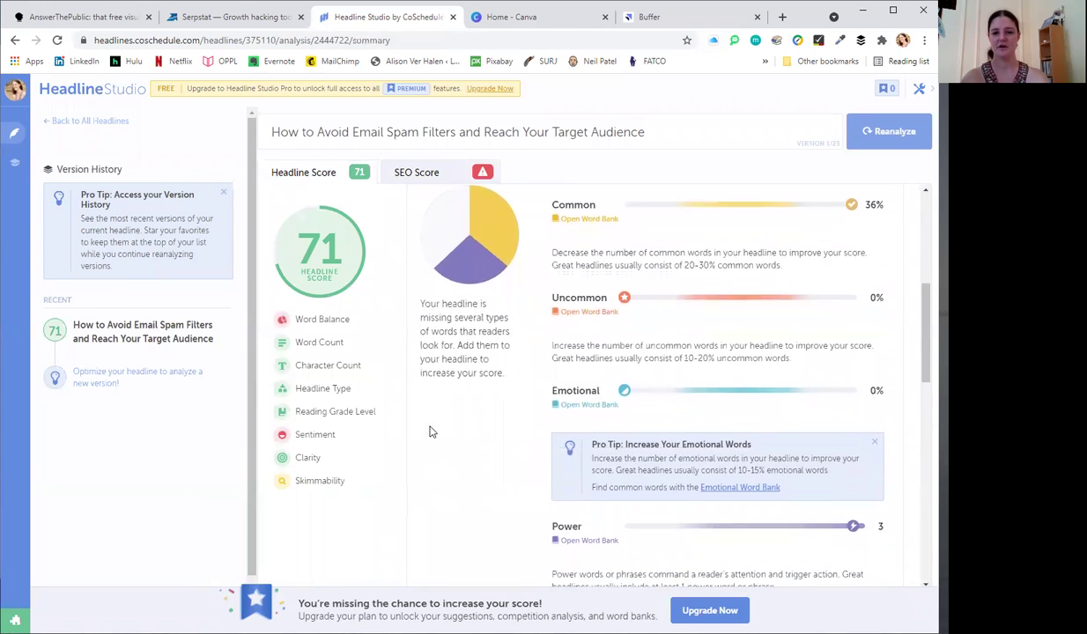
scroll(429, 432, down, 3)
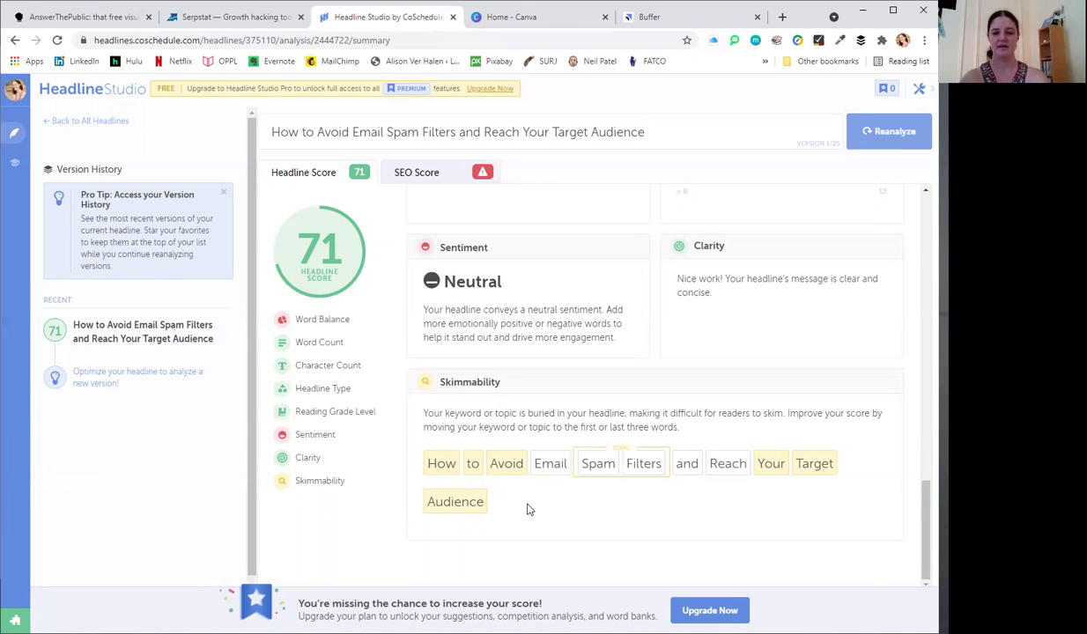
scroll(419, 464, up, 10)
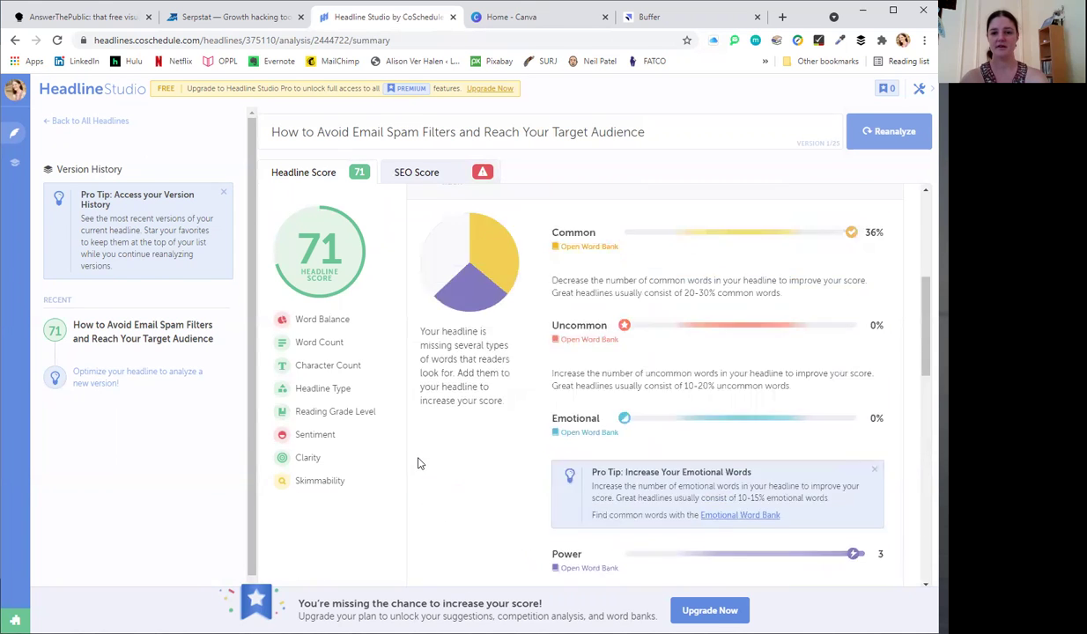
scroll(419, 463, up, 3)
scroll(419, 464, down, 1)
scroll(419, 463, up, 1)
scroll(420, 464, down, 2)
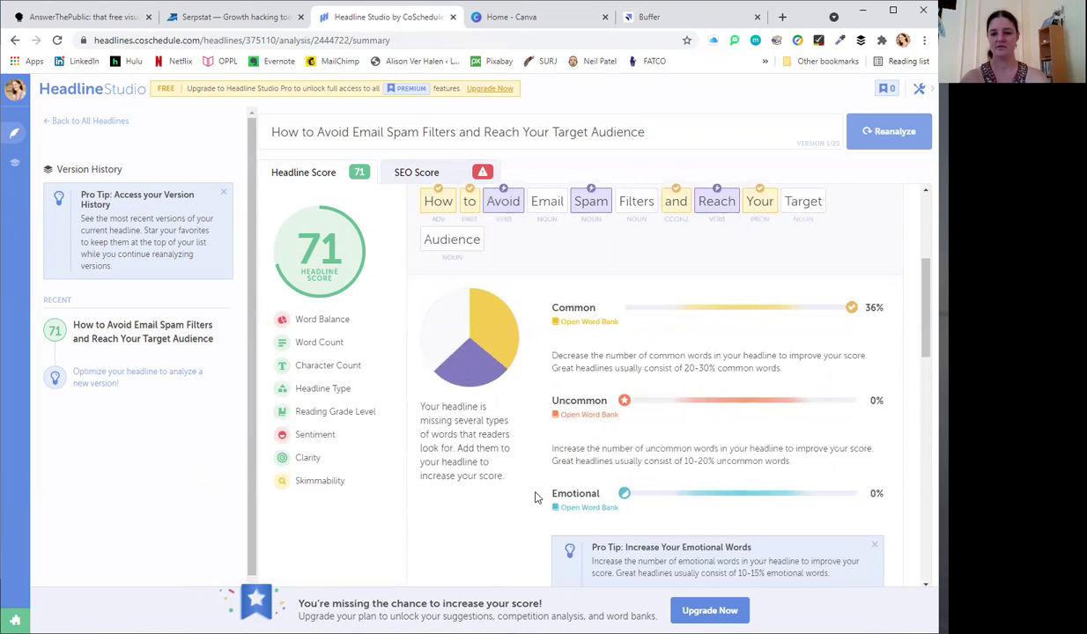
scroll(478, 505, down, 3)
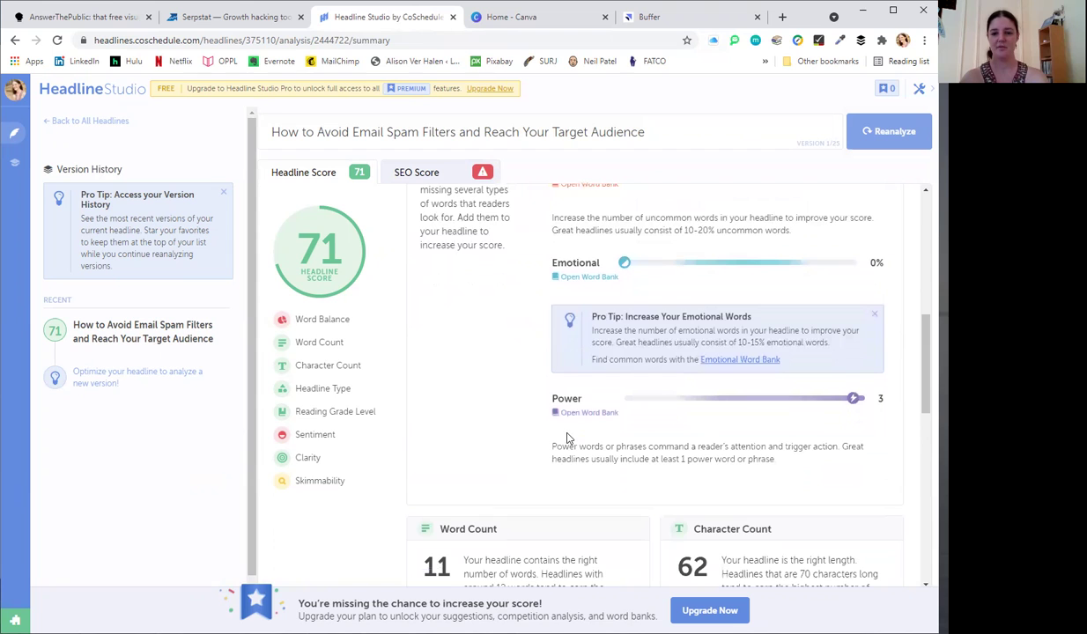
scroll(478, 418, up, 3)
scroll(478, 417, up, 1)
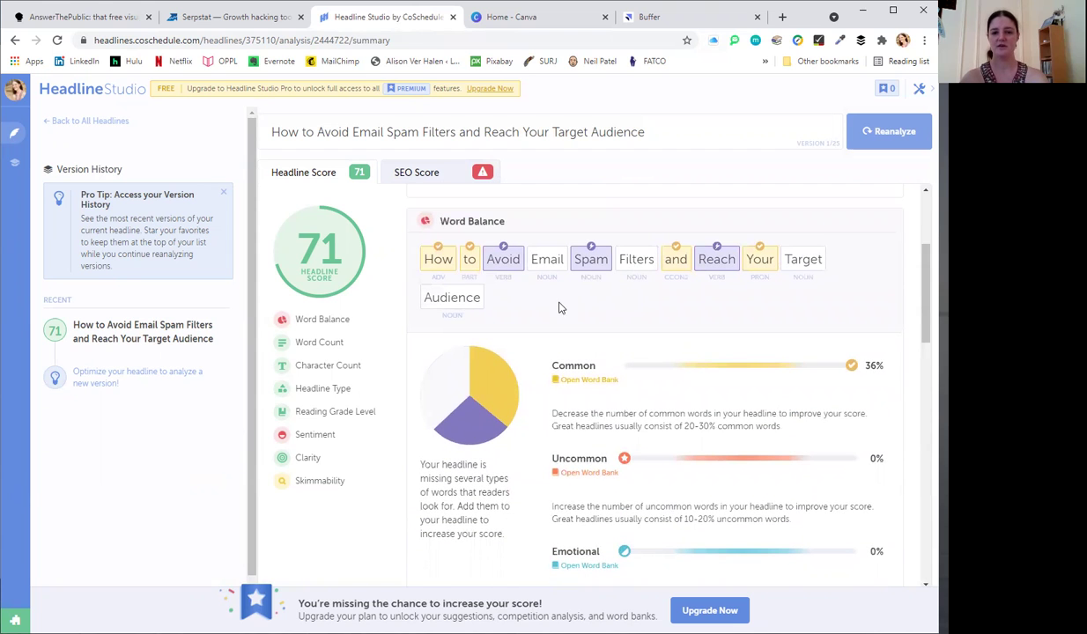
mouse_move(718, 263)
Step: Review the headline's word count, character count, type, reading grade level, sentiment, clarity and skimmability
scroll(411, 356, down, 5)
scroll(412, 358, down, 1)
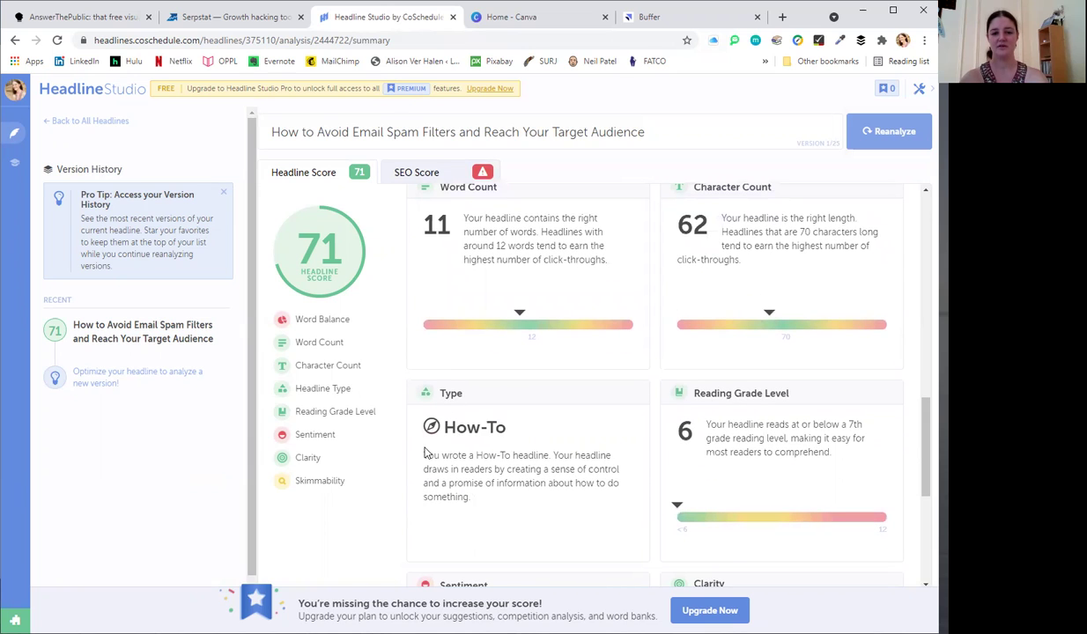
scroll(426, 453, up, 1)
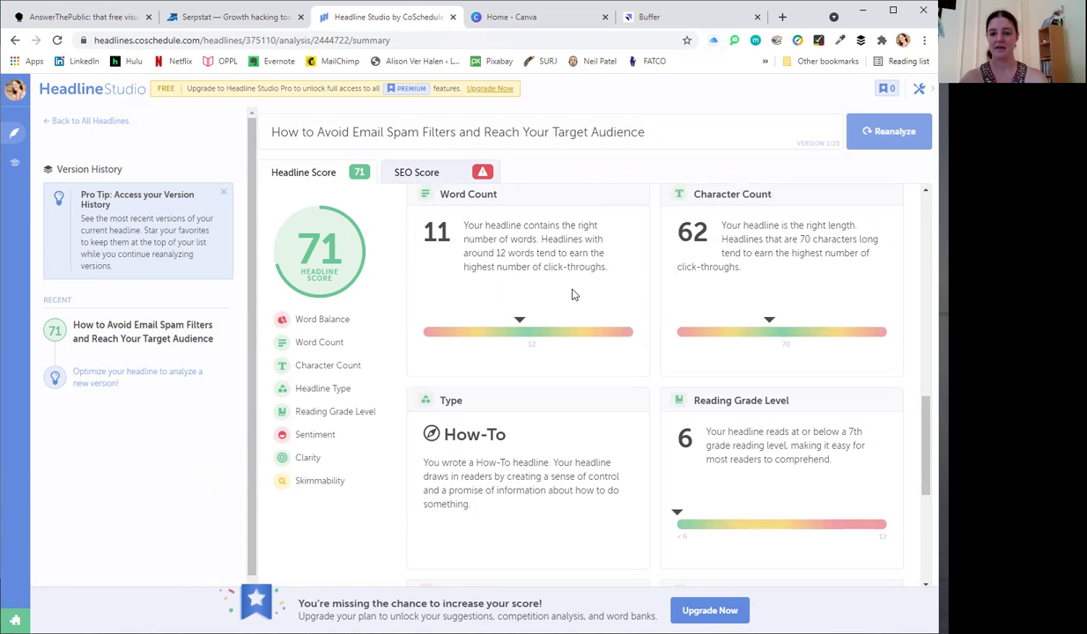
scroll(585, 381, down, 1)
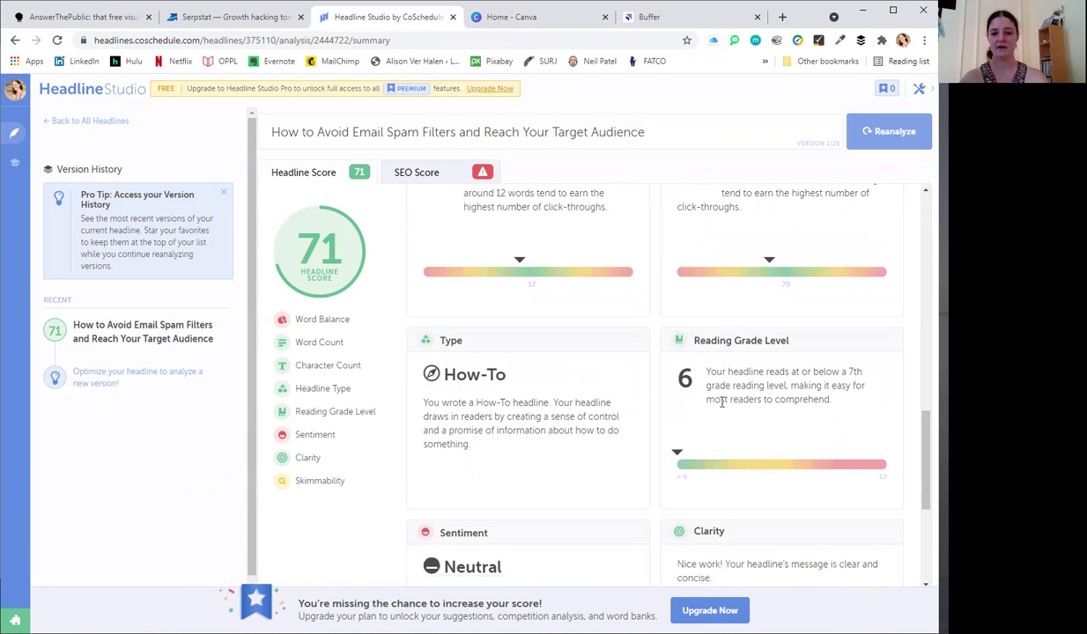
scroll(722, 402, down, 2)
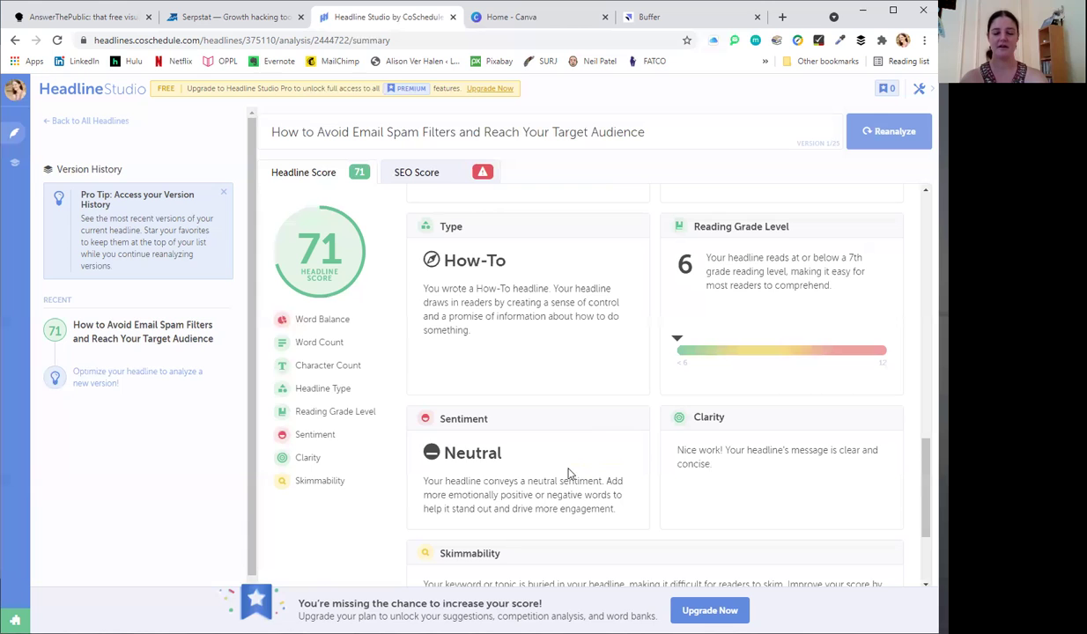
scroll(568, 474, down, 3)
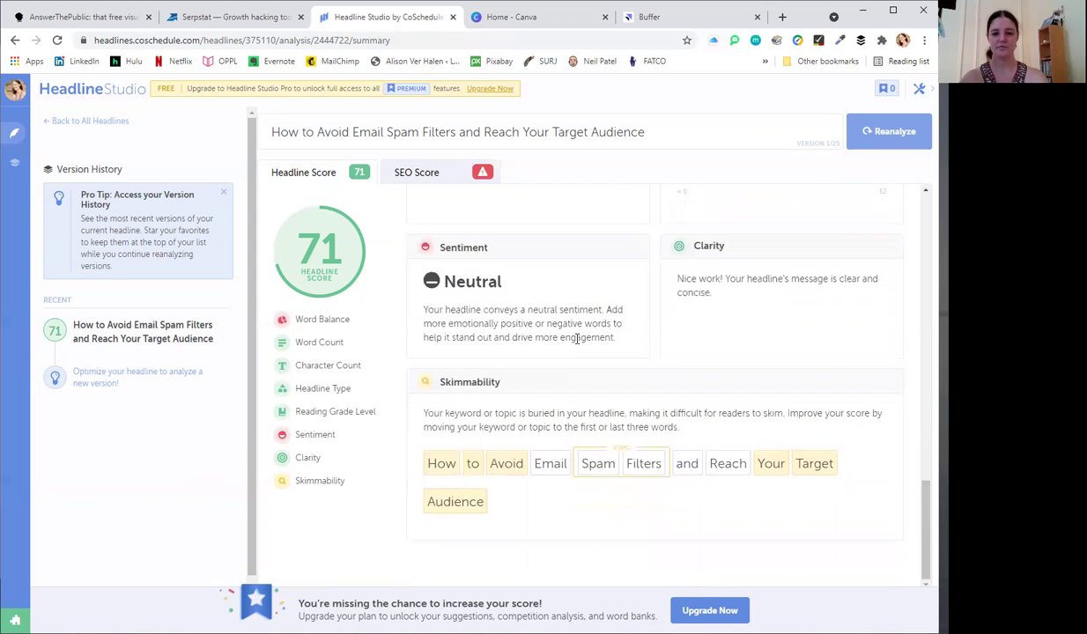
scroll(577, 339, up, 10)
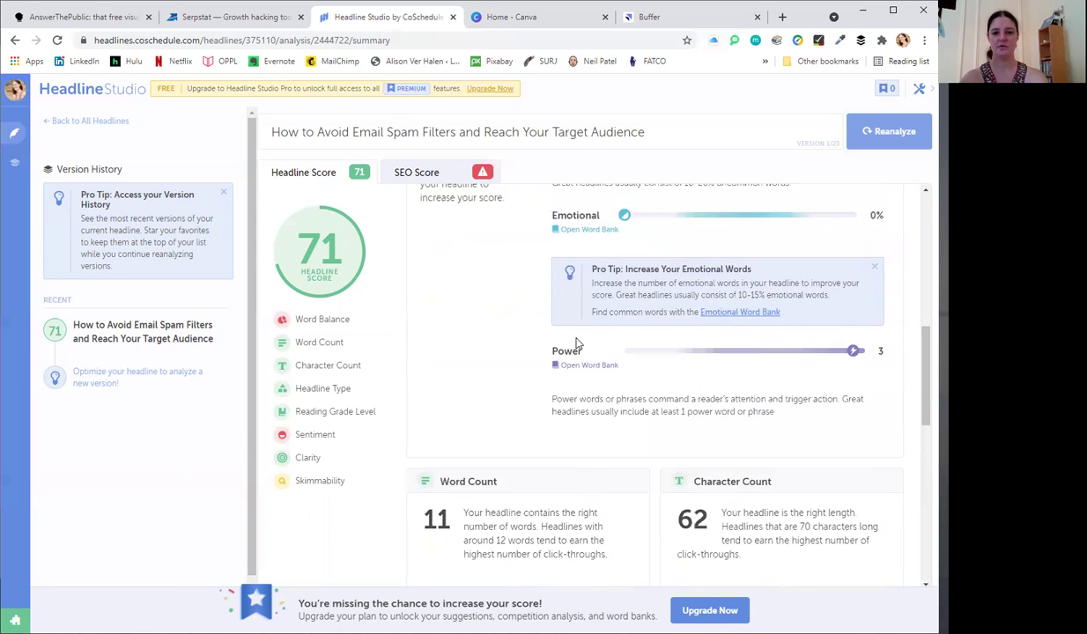
scroll(577, 344, up, 1)
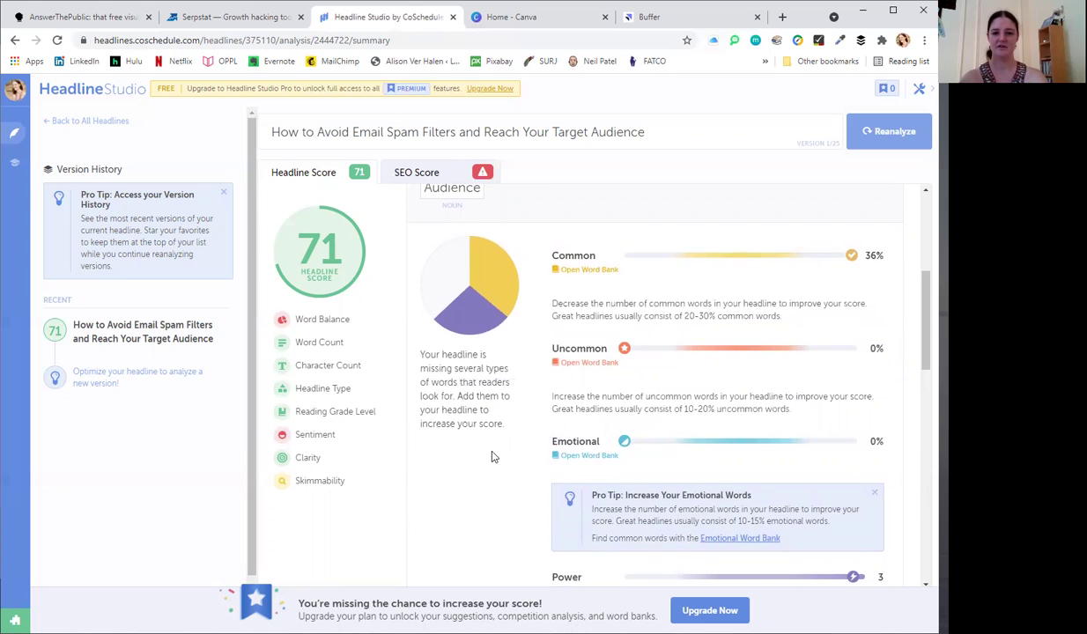
scroll(493, 456, up, 4)
scroll(492, 457, up, 1)
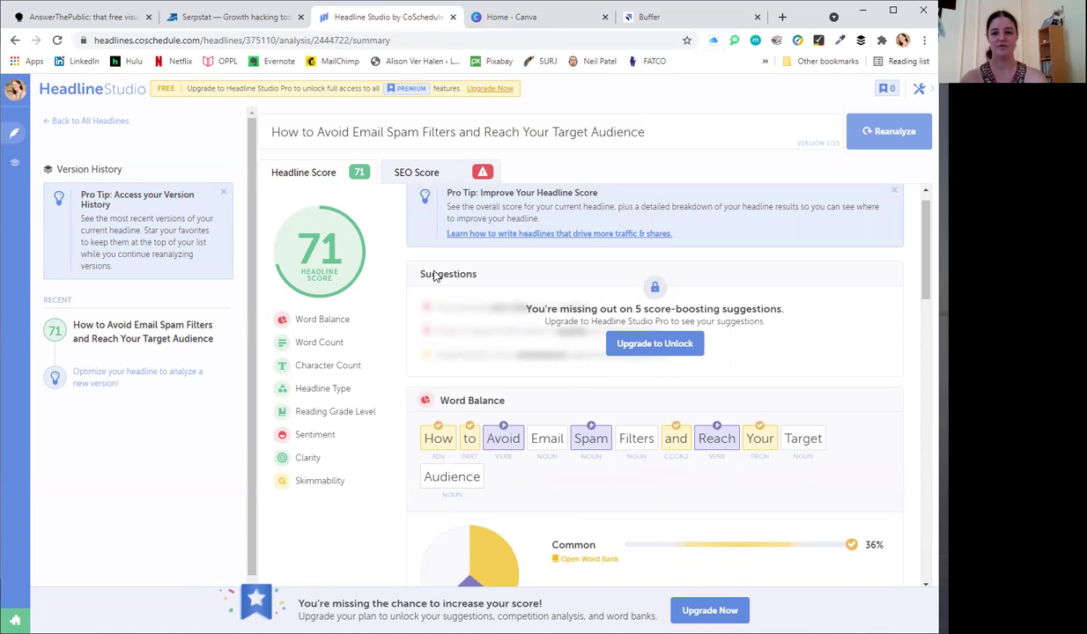
scroll(430, 273, up, 1)
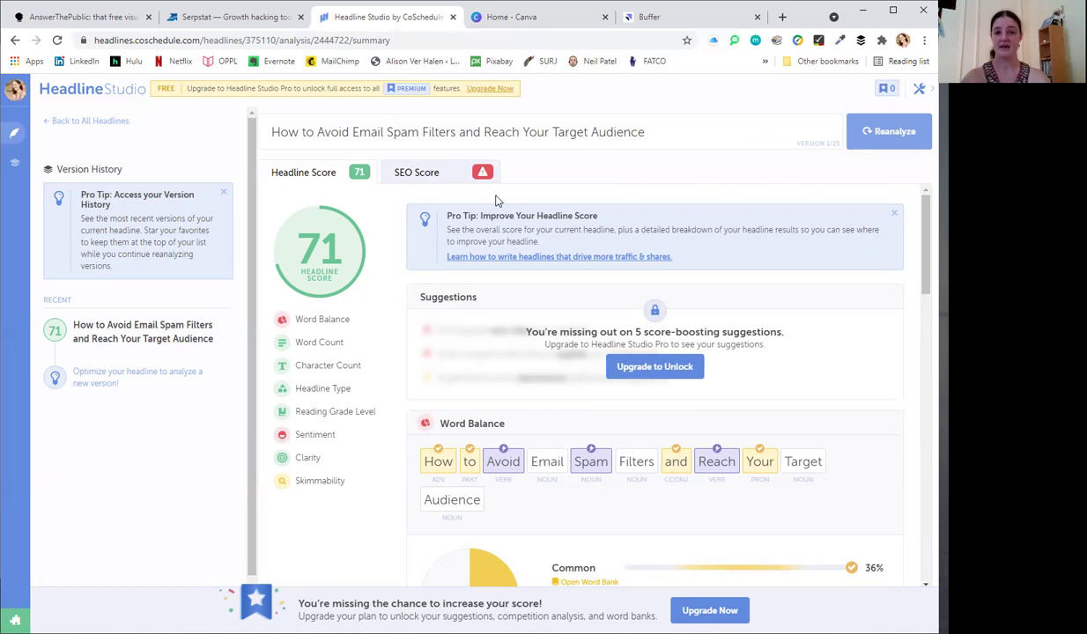
Step: Switch to Buffer and start a new post for the AvWriting Twitter channel and the AV Writing Services Facebook page
click(671, 17)
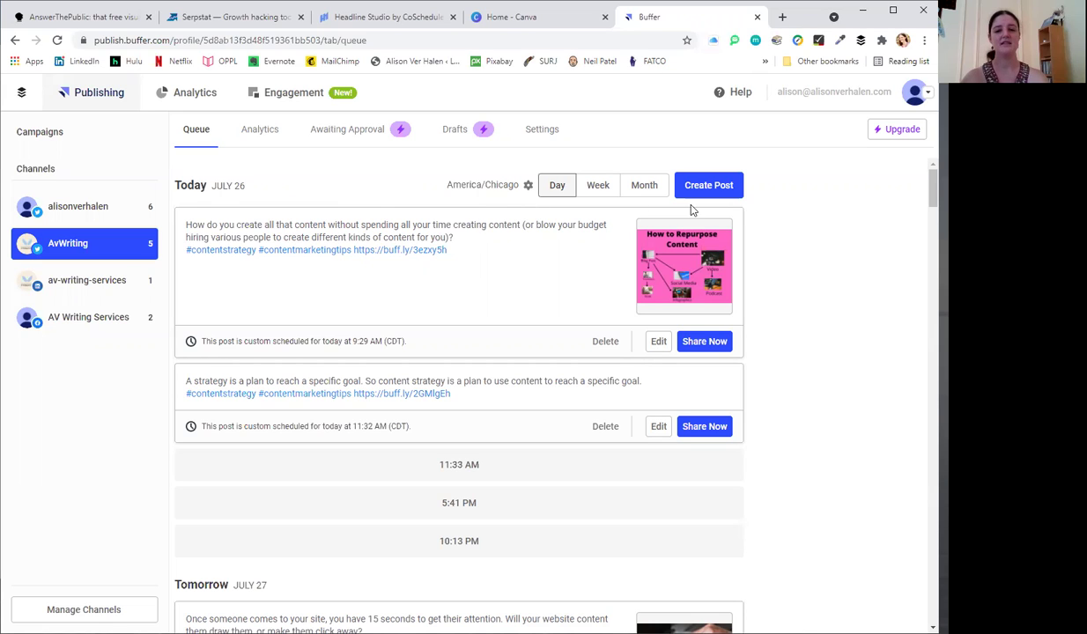
click(717, 189)
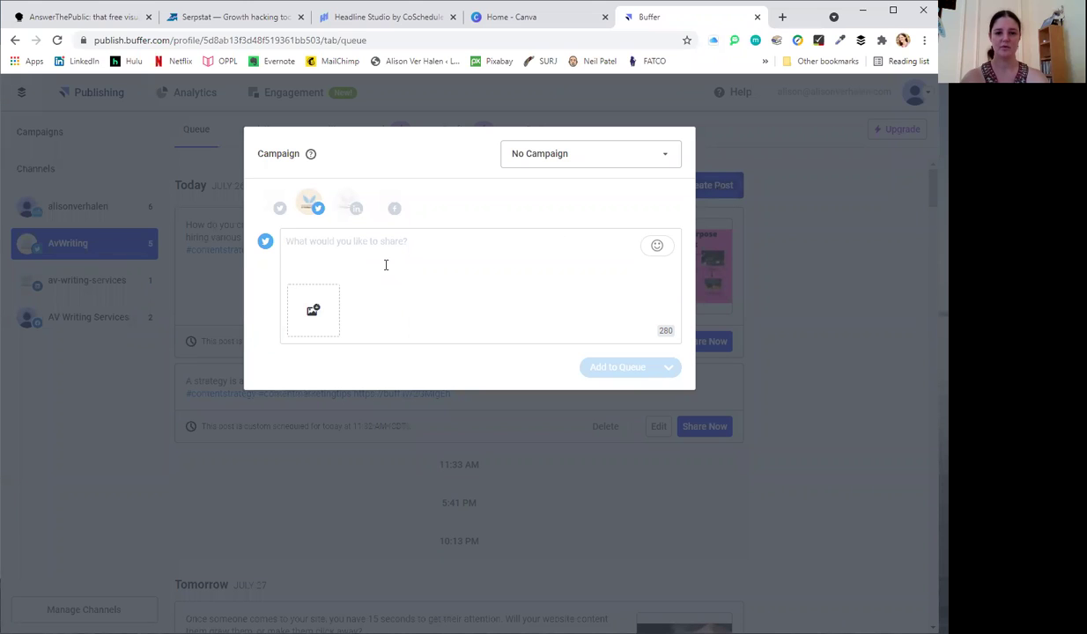
click(388, 210)
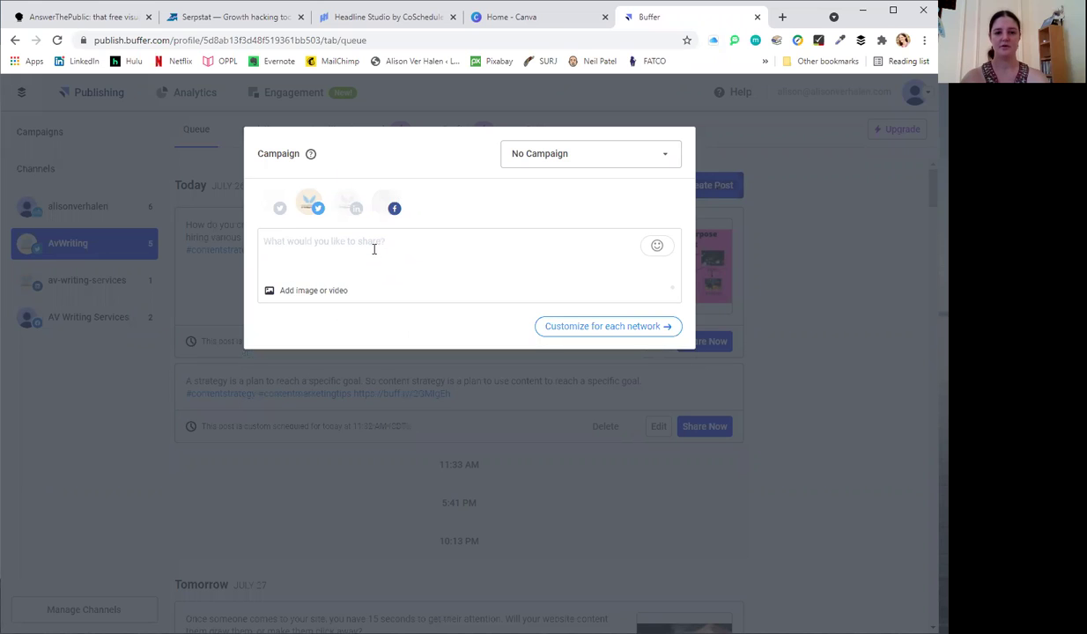
click(388, 206)
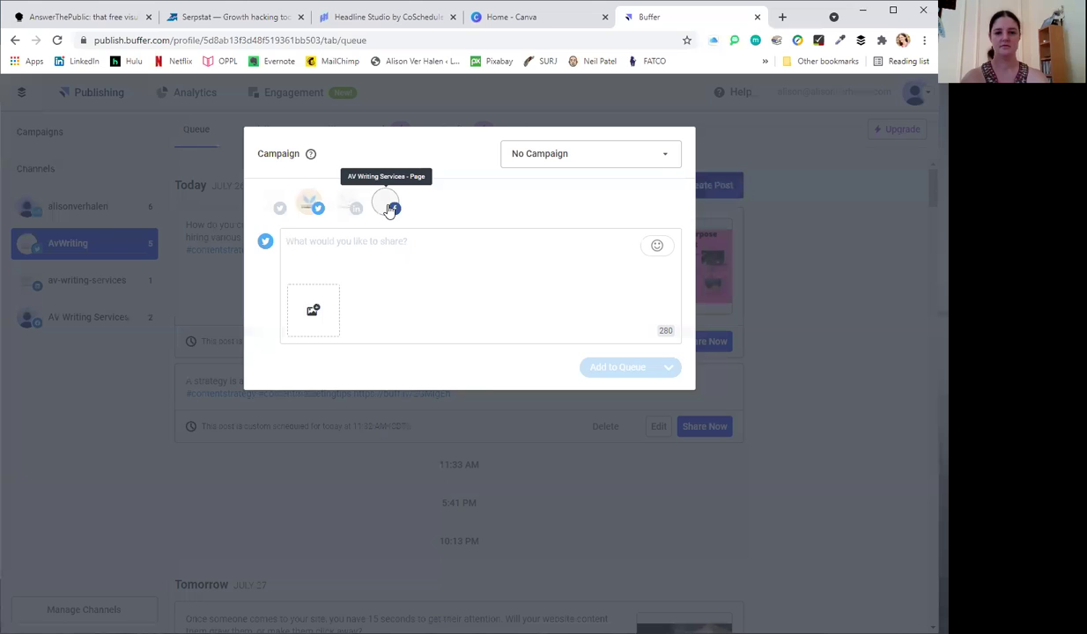
click(389, 208)
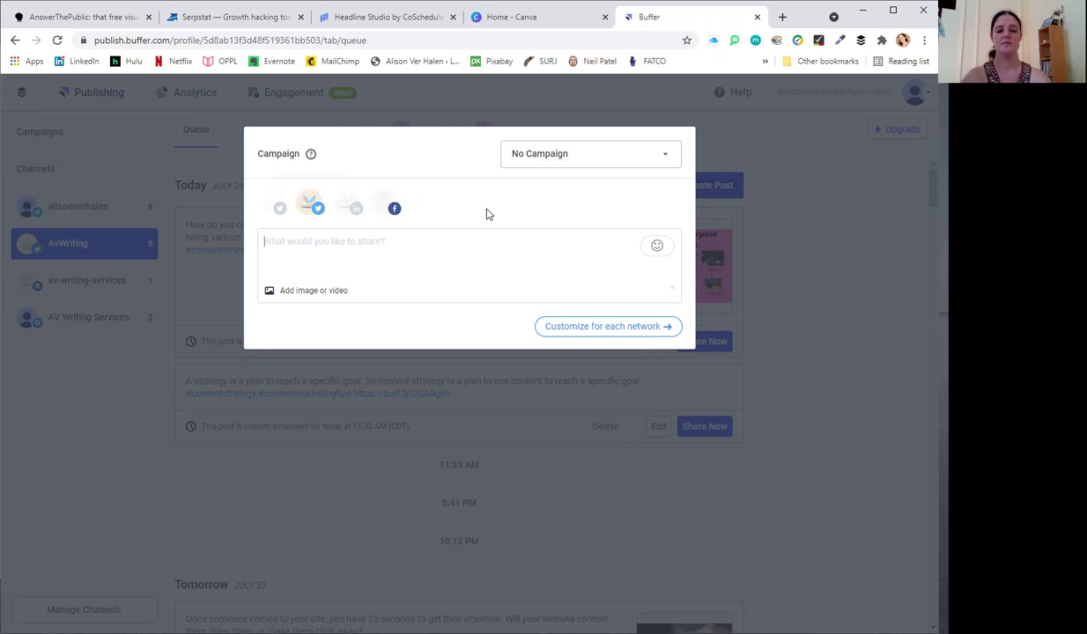
Step: Write "Making this week's marketing video and it's a blast!" as the post text and open the image or video upload area
text(Working)
key(BackSpace)
key(BackSpace)
key(BackSpace)
key(BackSpace)
key(BackSpace)
key(BackSpace)
key(BackSpace)
text(Making)
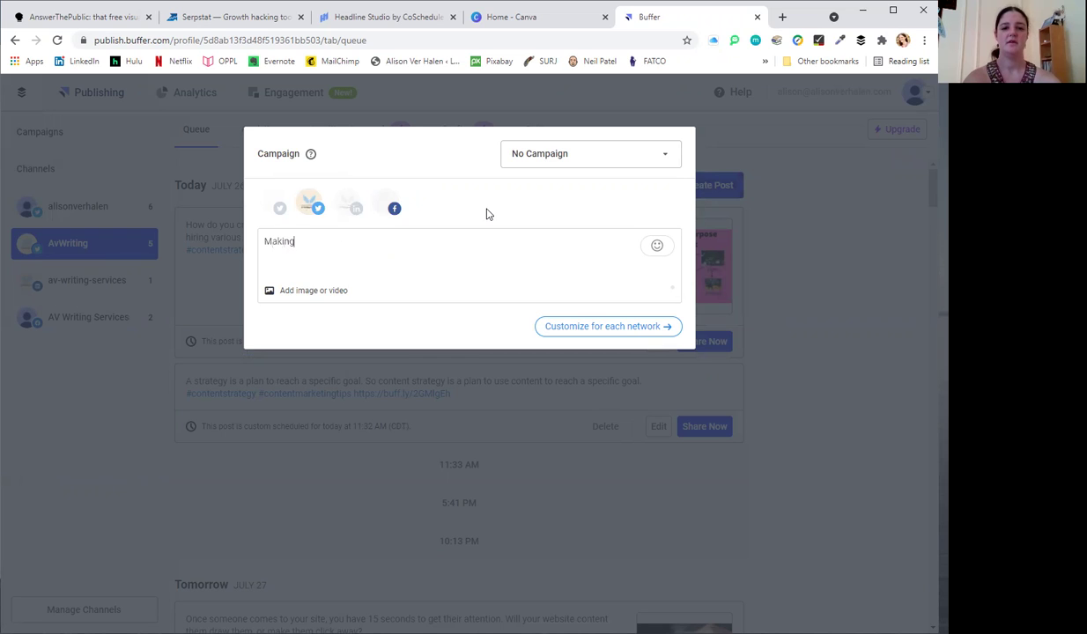
text( this week's marketing video and it's a blast!)
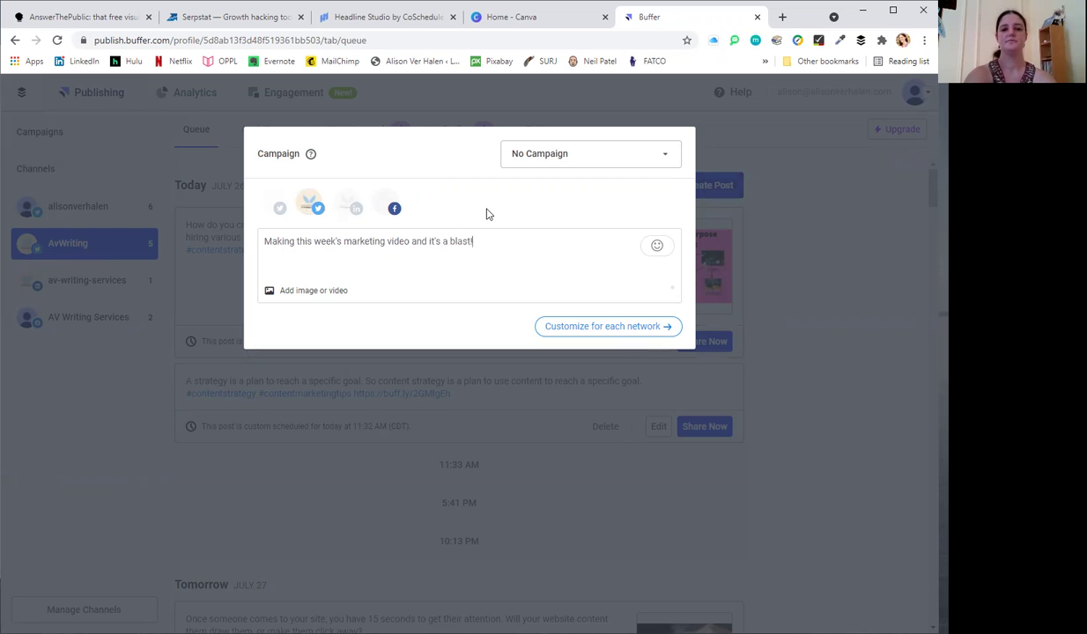
click(332, 292)
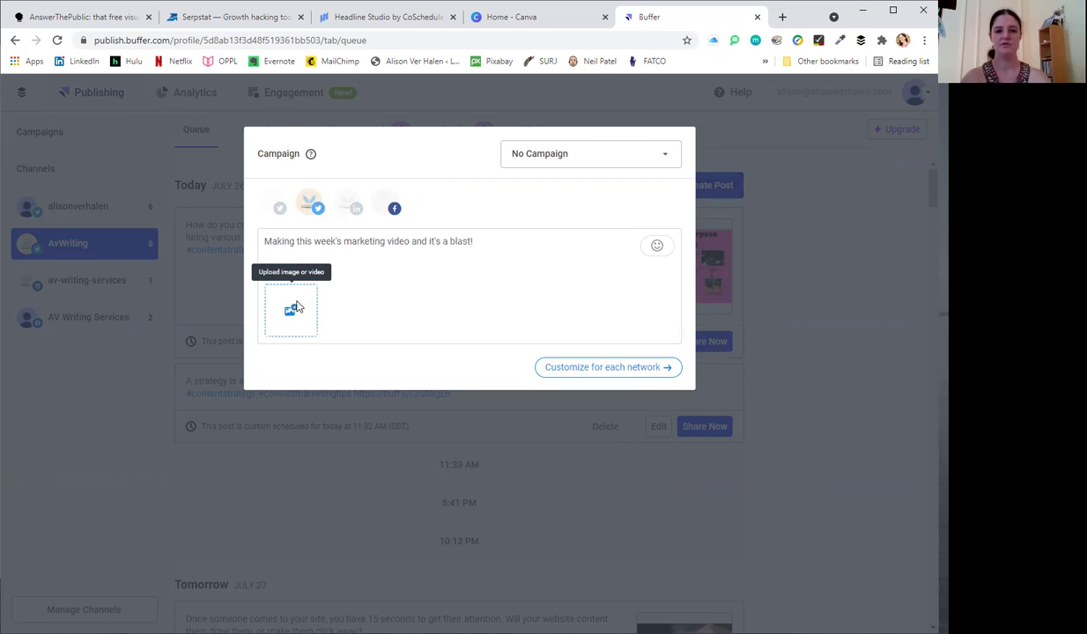
Step: Attach the image camera-690163_1920 from the AVWS pictures folder to the post
click(294, 306)
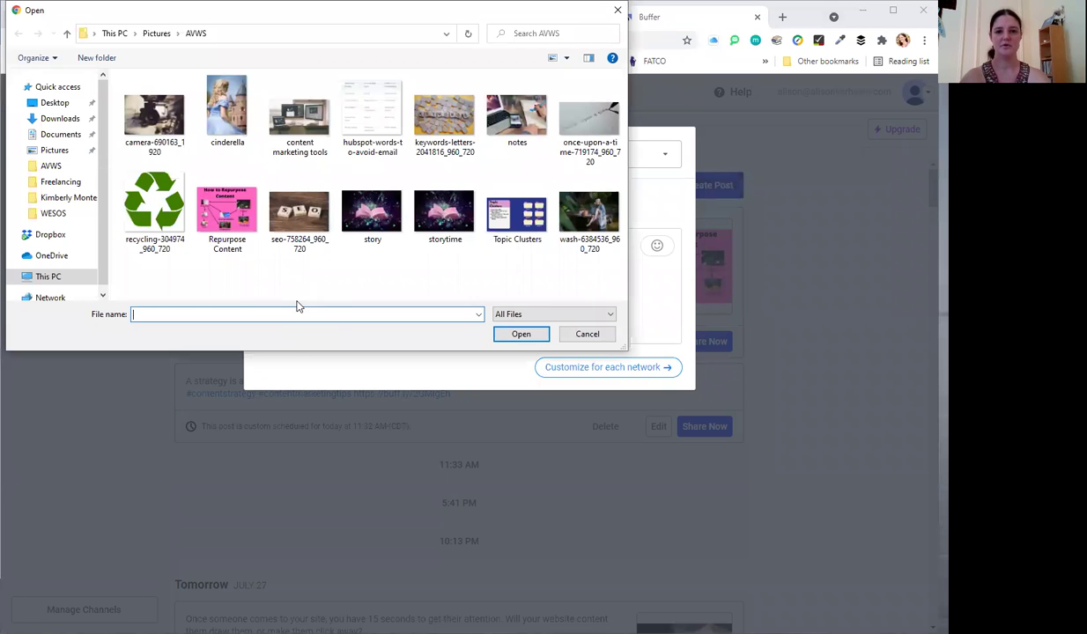
click(162, 127)
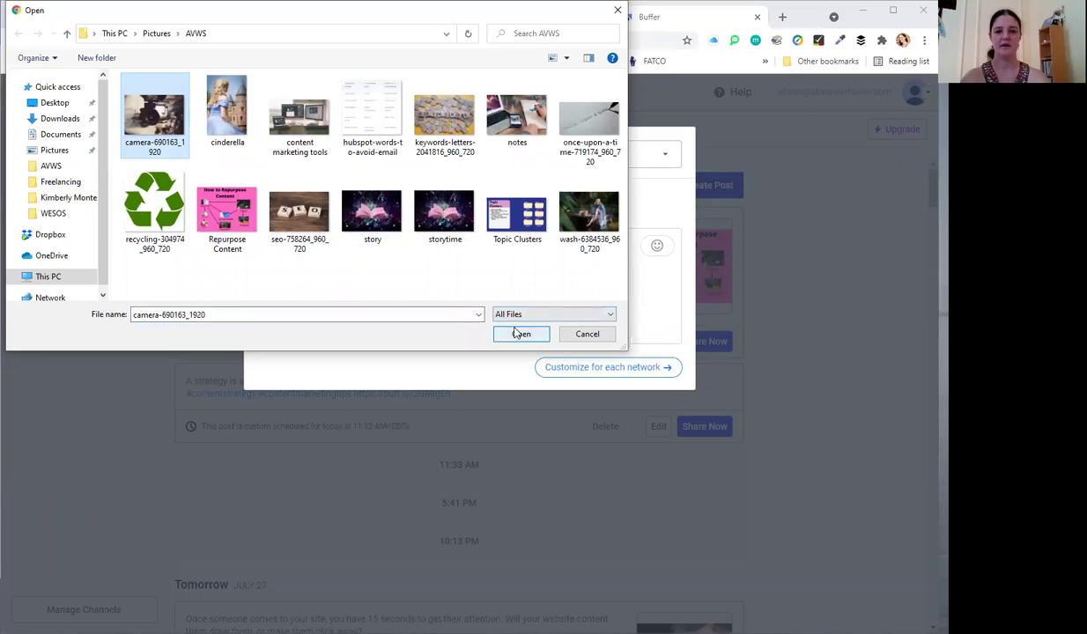
double_click(162, 127)
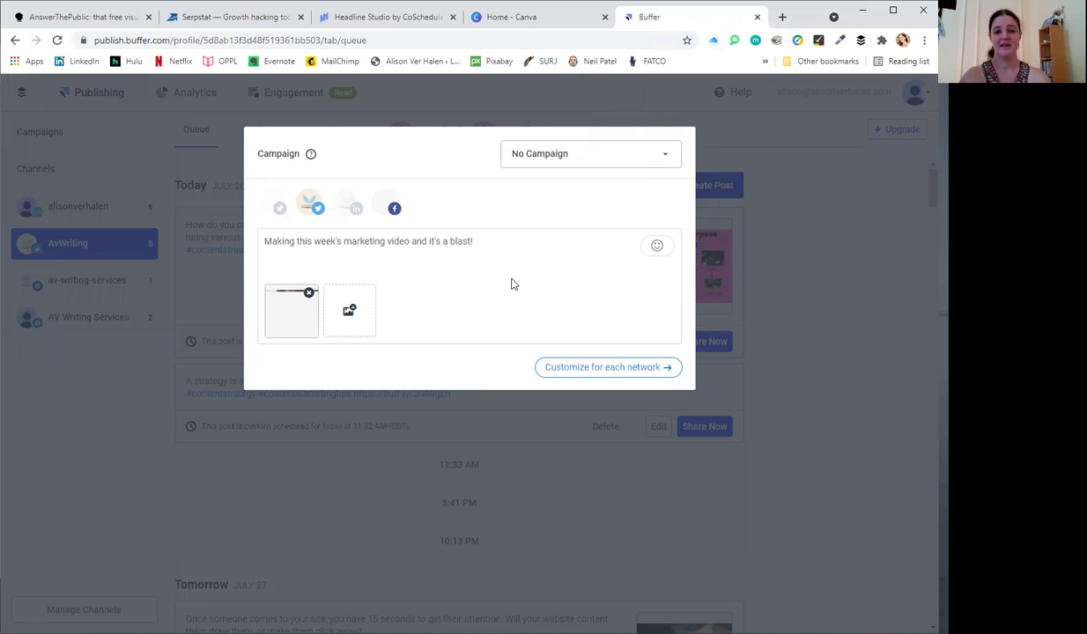
Step: Add the hashtags "#marketing #digitalstrategy" on a new line below the post text
key(Return)
text(#mark)
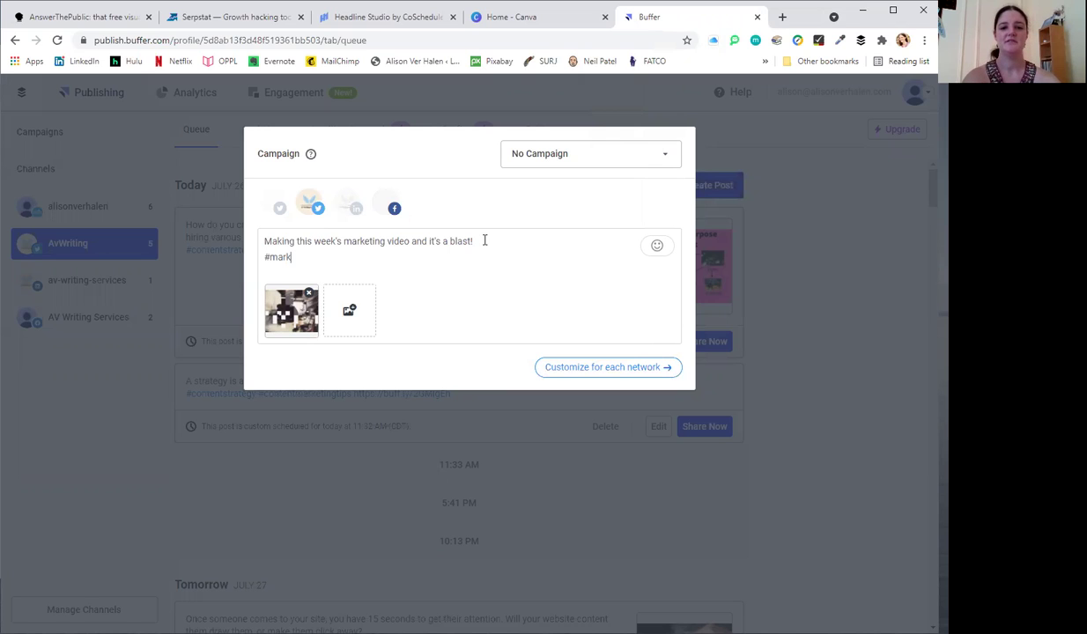
text(eting #)
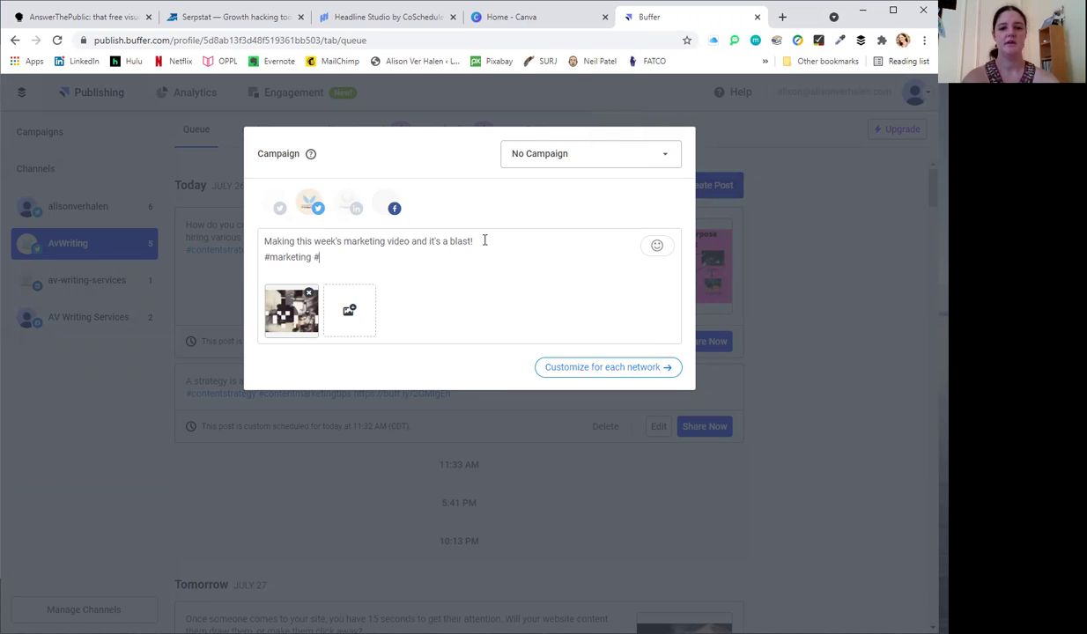
text(digitalstrae)
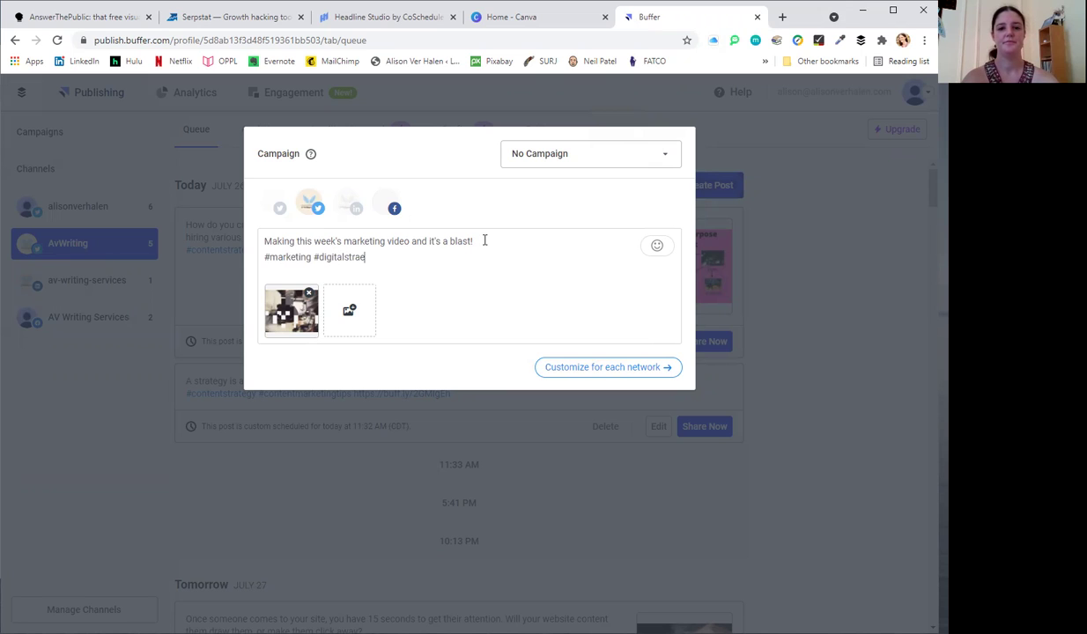
key(BackSpace)
text(tegy)
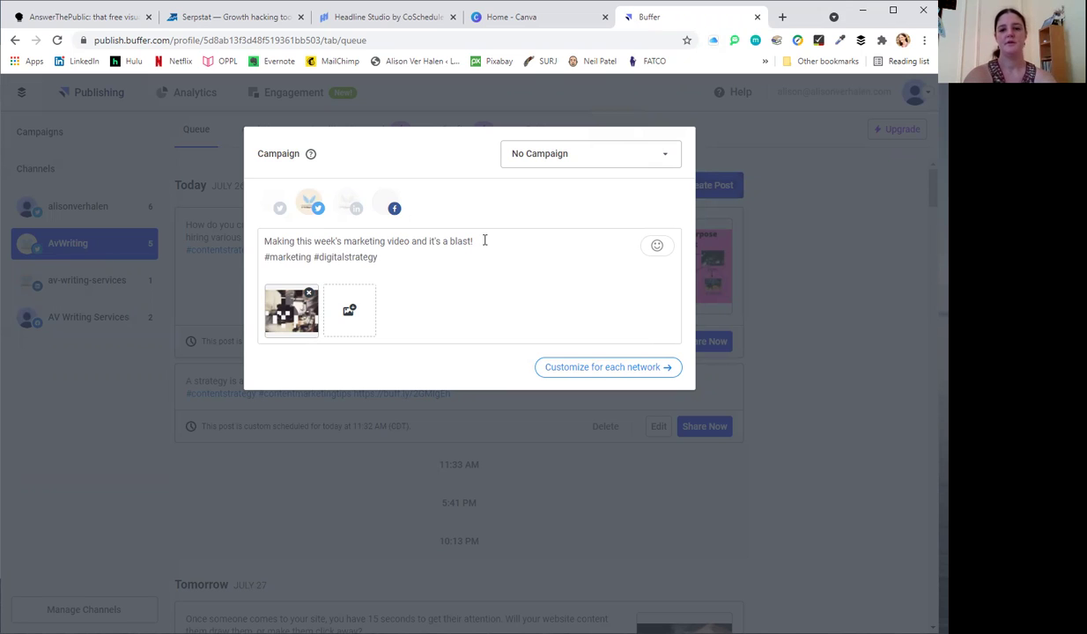
Step: Split the post into customizable versions for each network and review the Twitter and Facebook versions
click(610, 370)
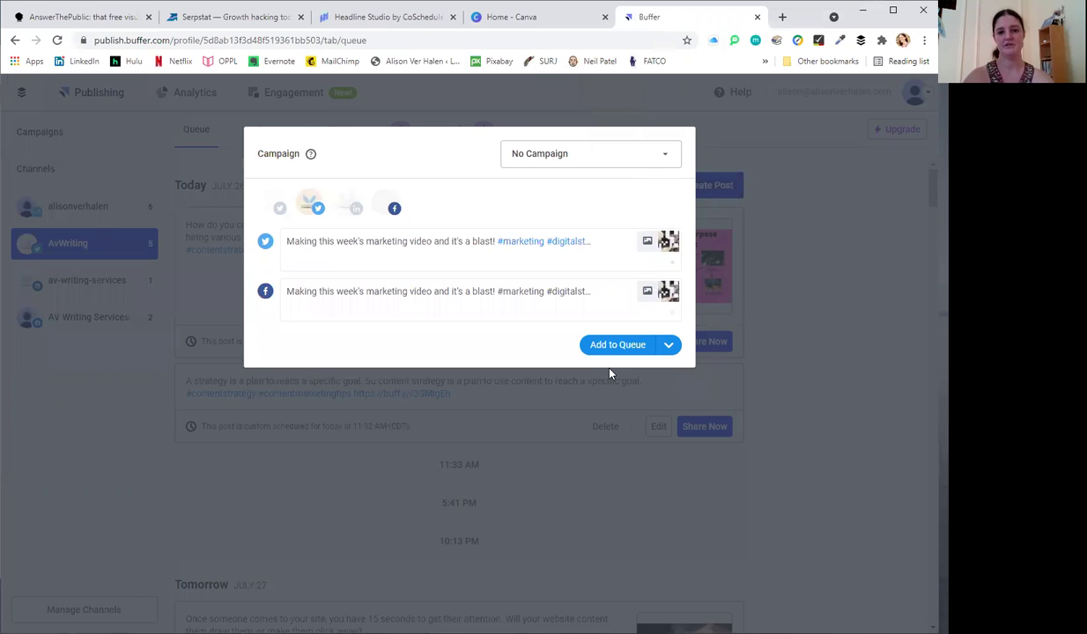
click(451, 238)
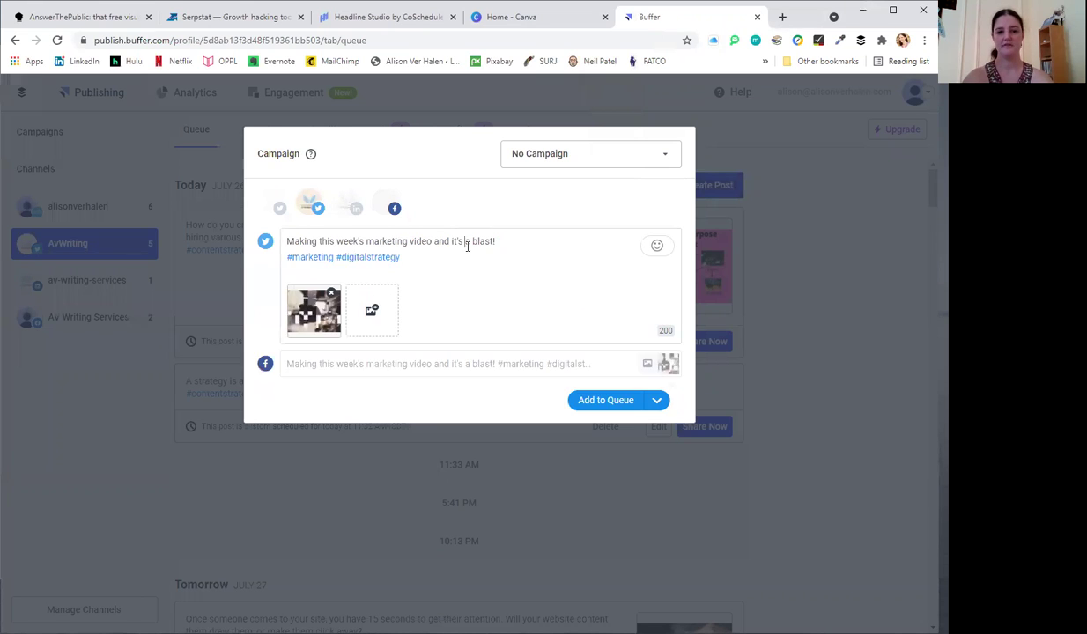
click(441, 365)
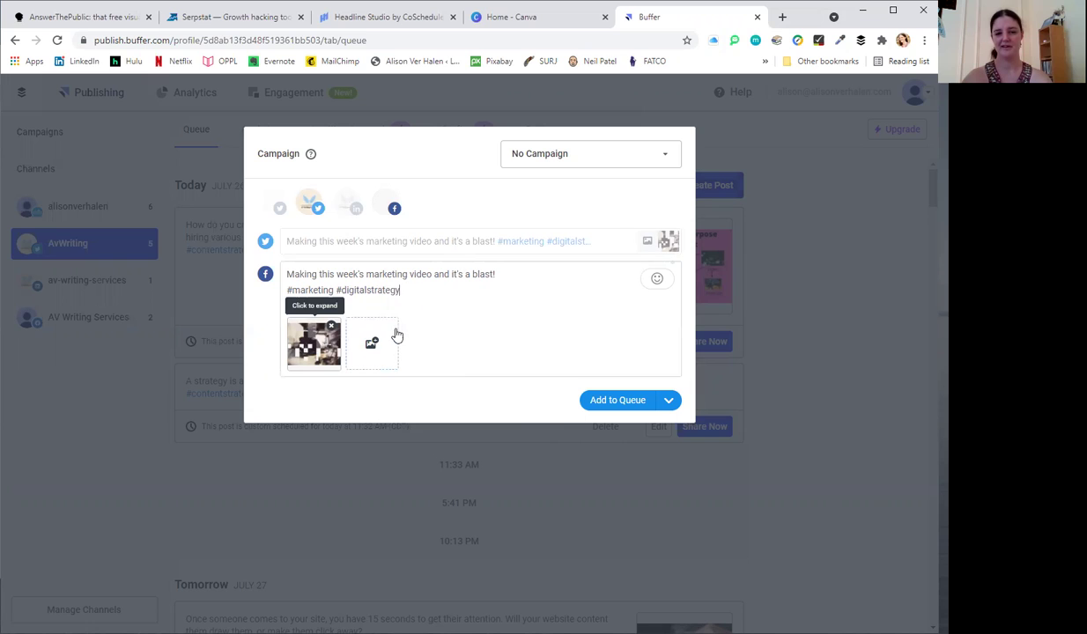
click(460, 243)
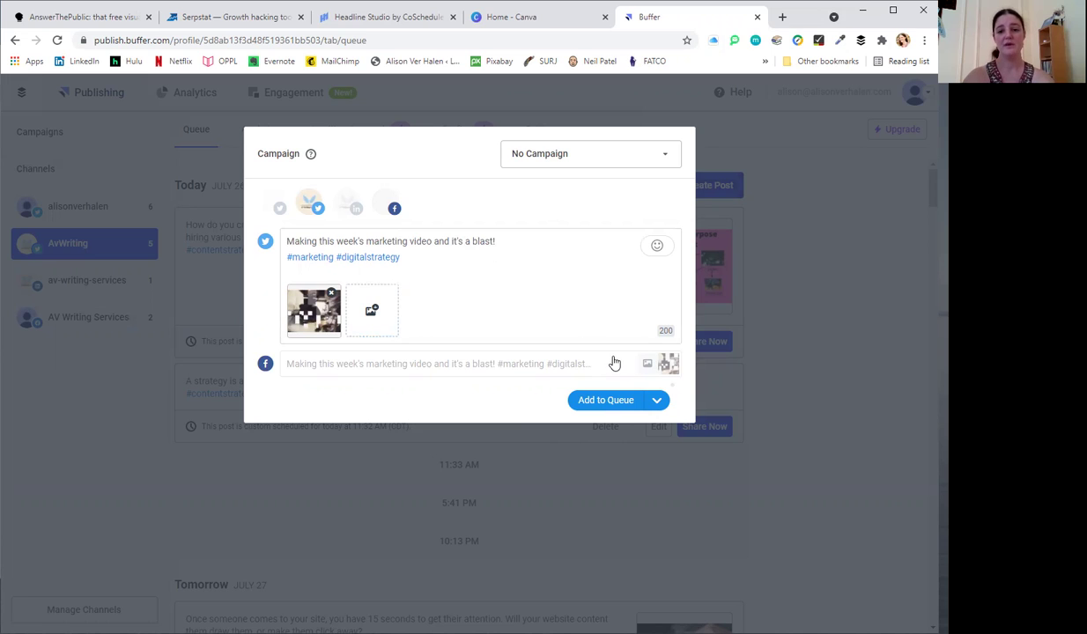
Step: Share the post immediately to Twitter and Facebook instead of adding it to the queue
click(658, 402)
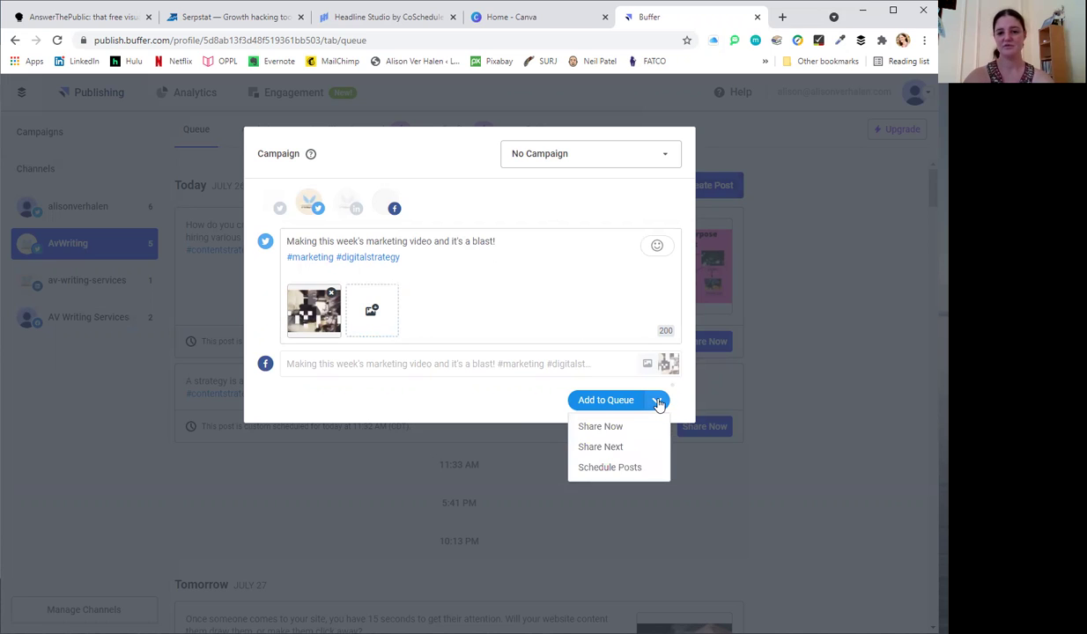
click(624, 428)
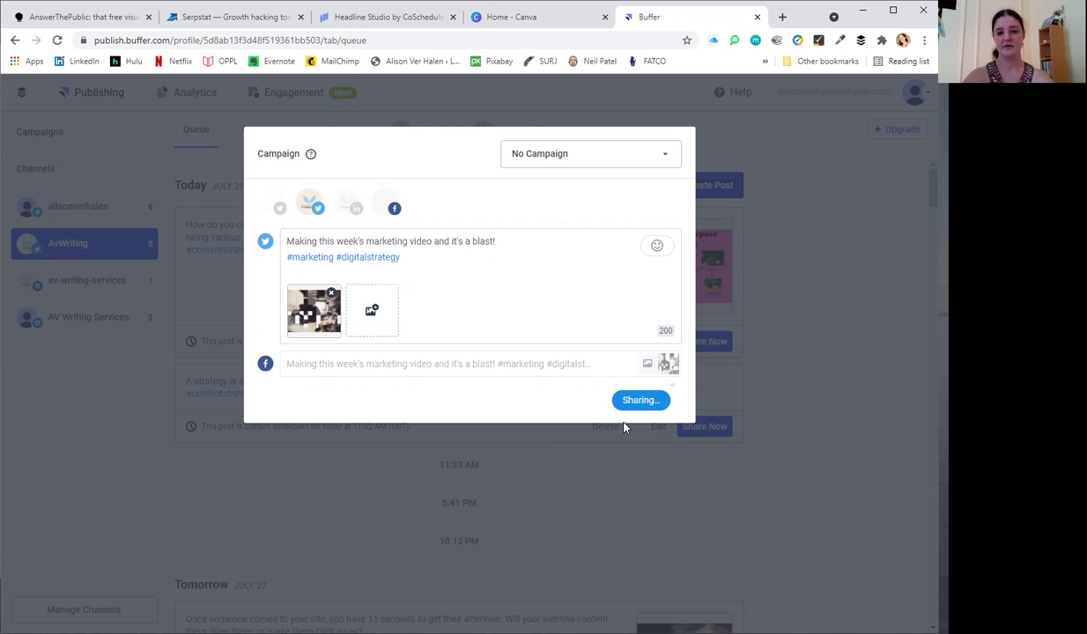